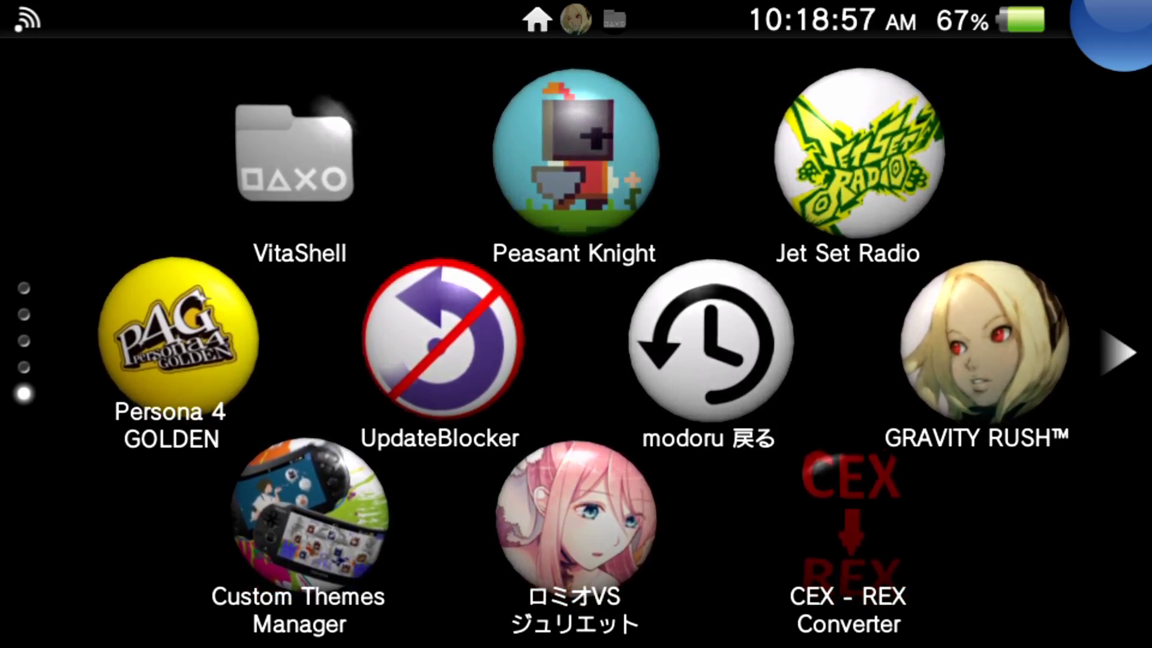
pyautogui.press('Up')
pyautogui.press('Up')
pyautogui.press('Up')
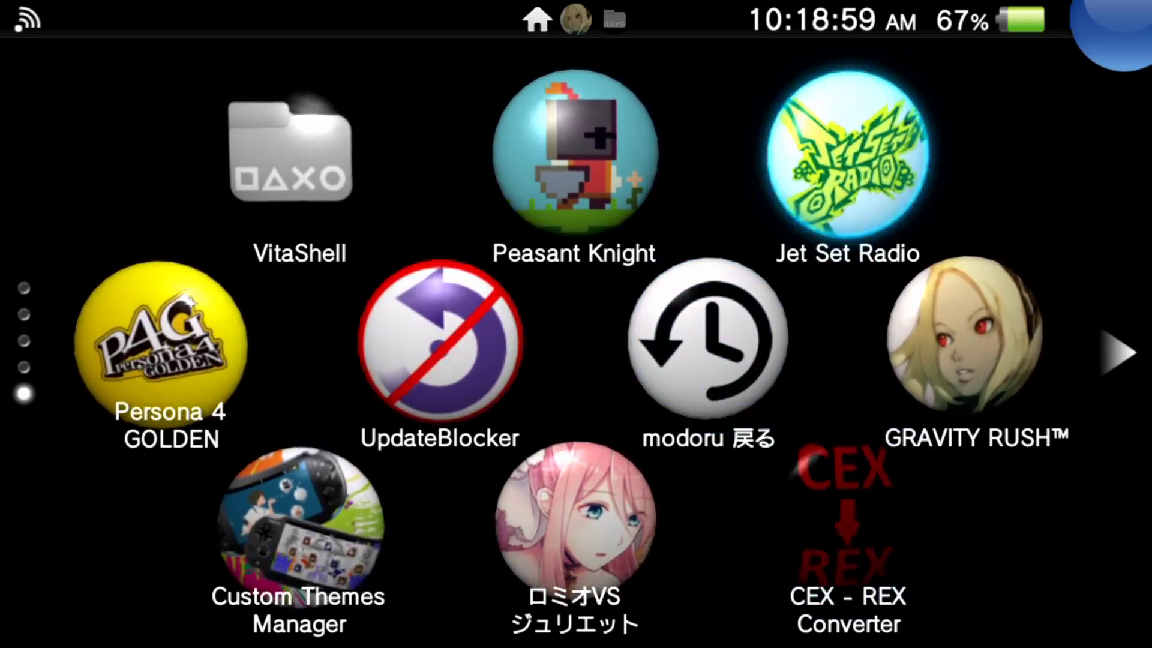
pyautogui.press('Left')
pyautogui.press('Left')
pyautogui.press('Down')
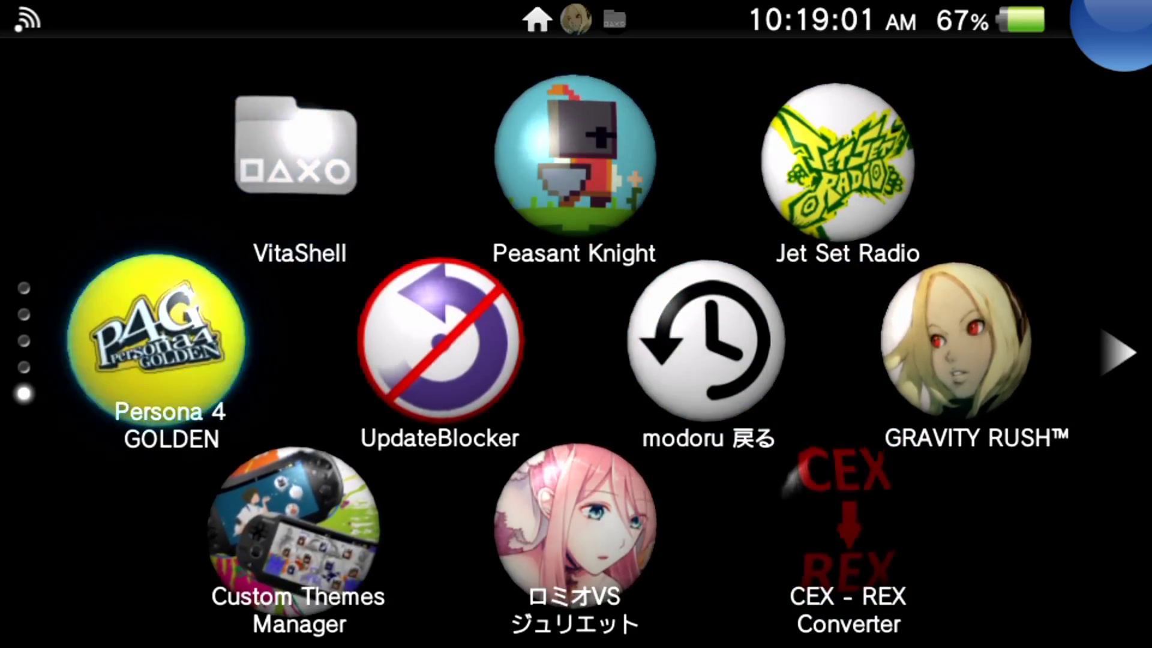
pyautogui.press('Up')
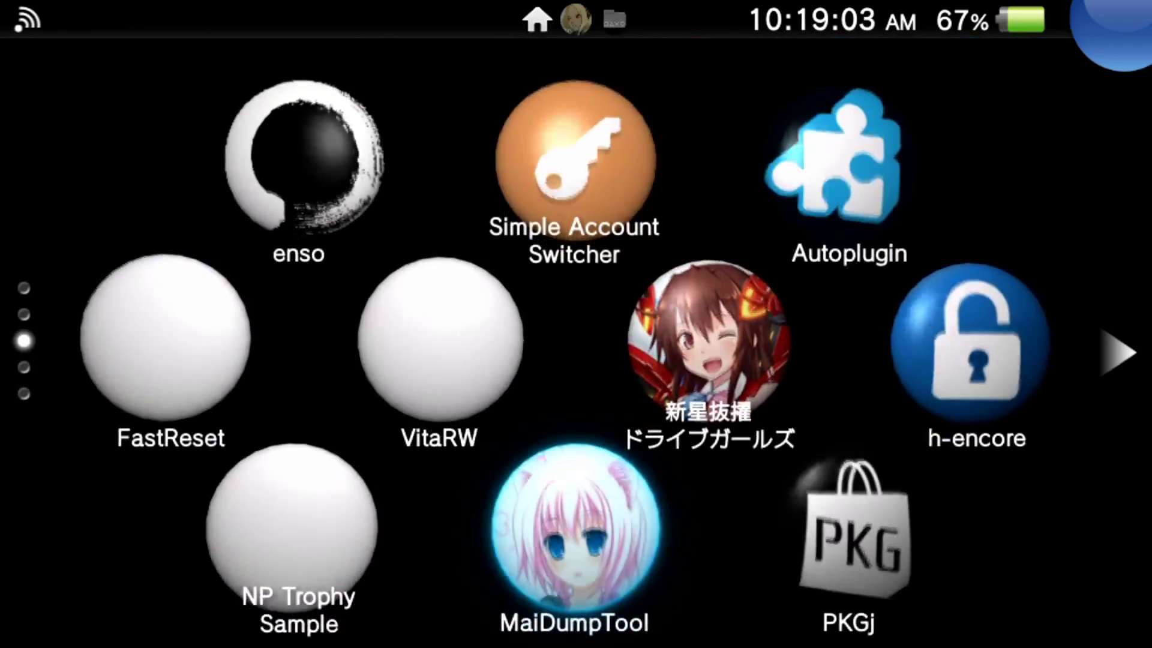
pyautogui.press('Left')
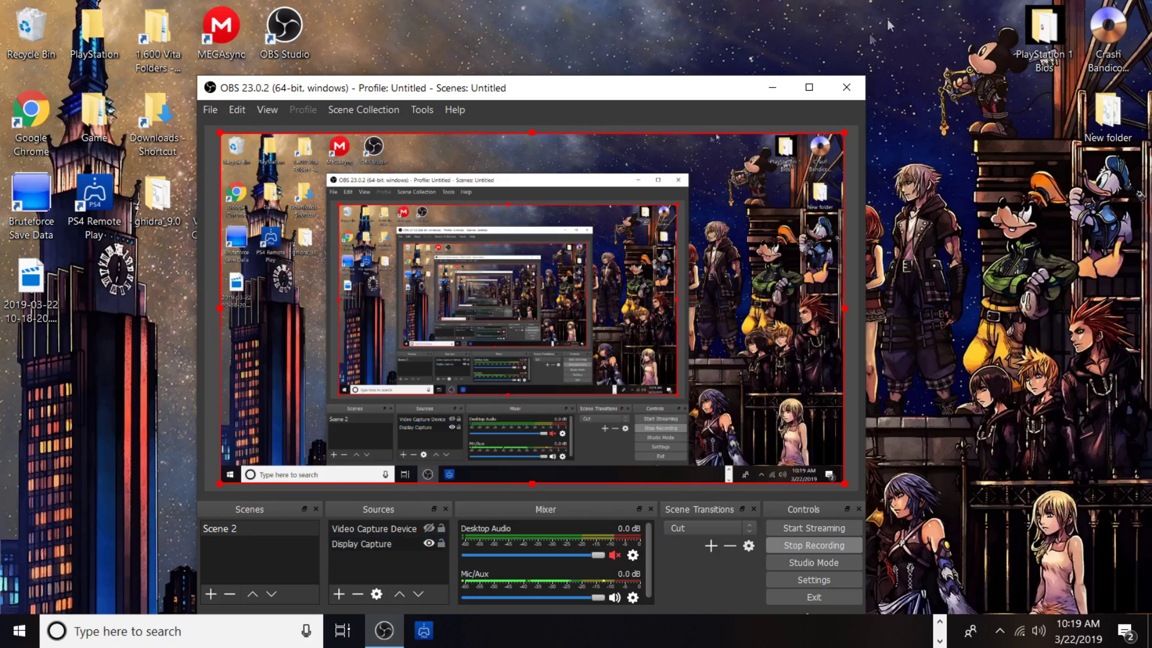
# Step: Minimise OBS Studio, switch to Chrome and search the web for RetroArch
pyautogui.click(774, 87)
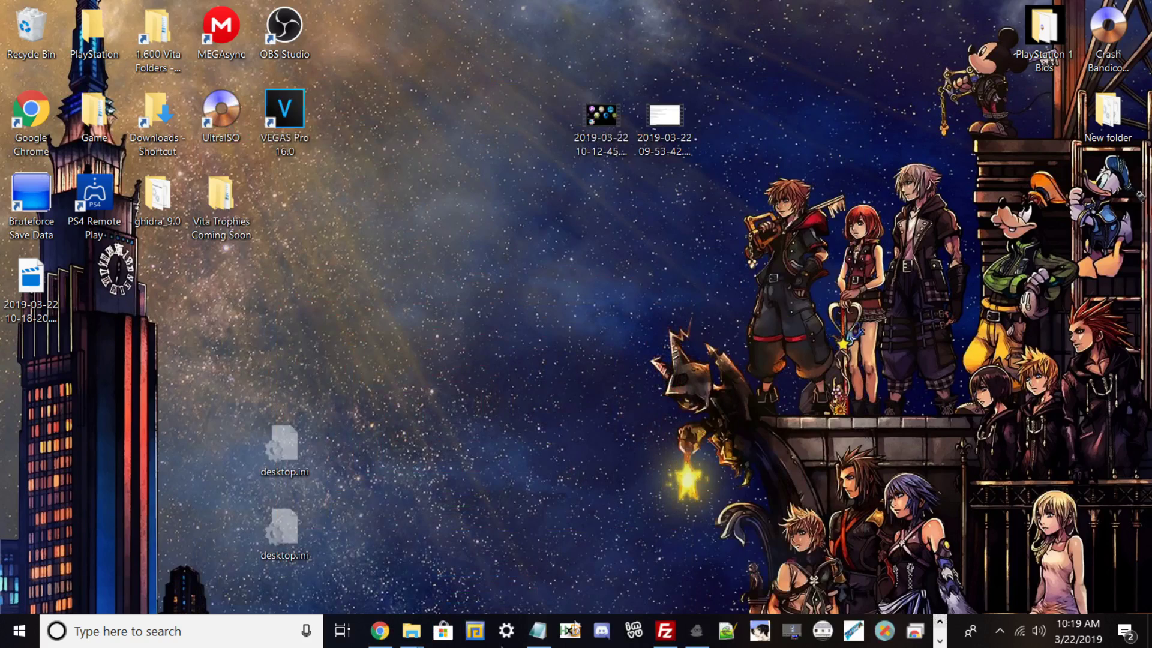
pyautogui.click(380, 630)
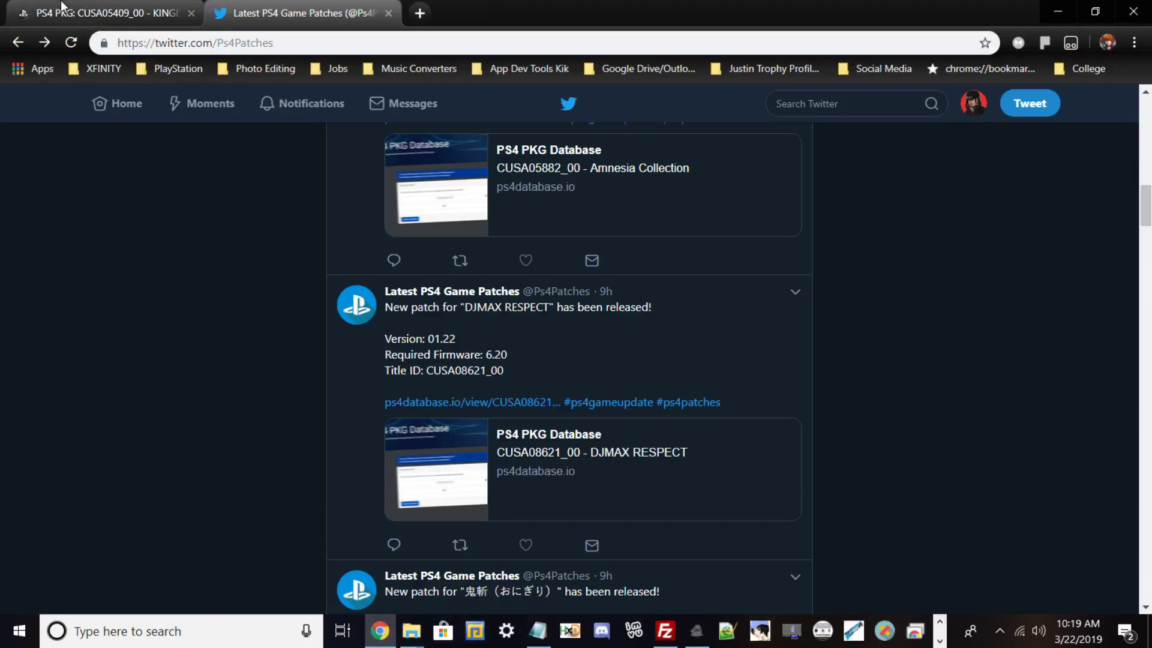
pyautogui.click(220, 45)
pyautogui.press('BackSpace')
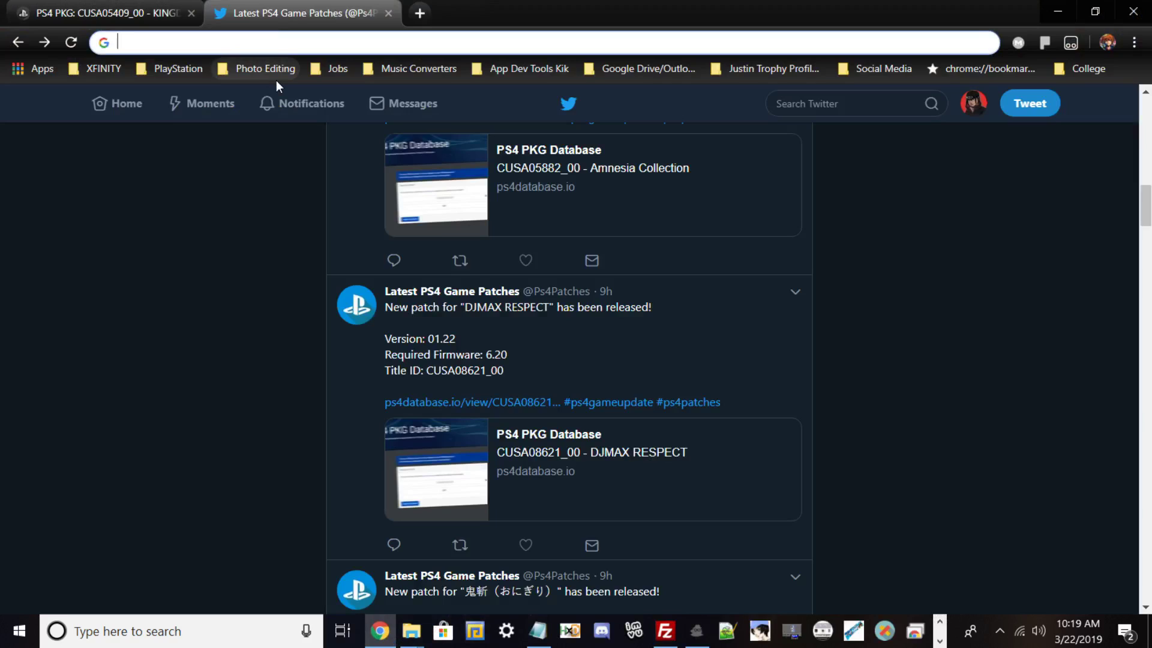
pyautogui.write('retrroa')
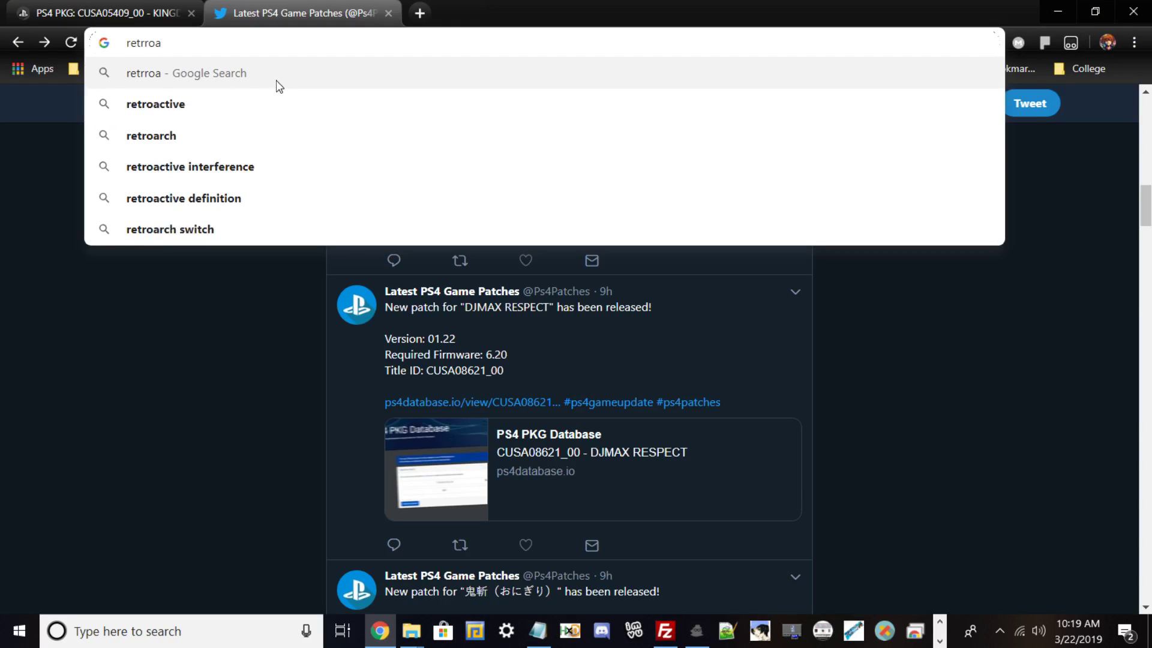
pyautogui.write('rch')
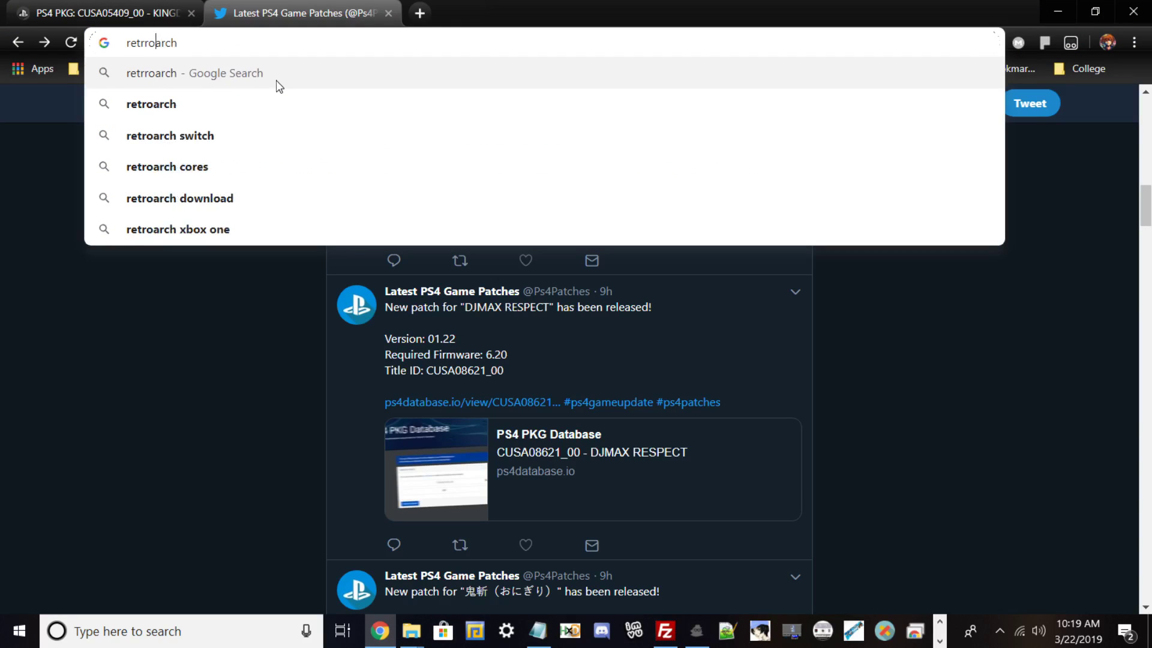
pyautogui.press('BackSpace')
pyautogui.press('Return')
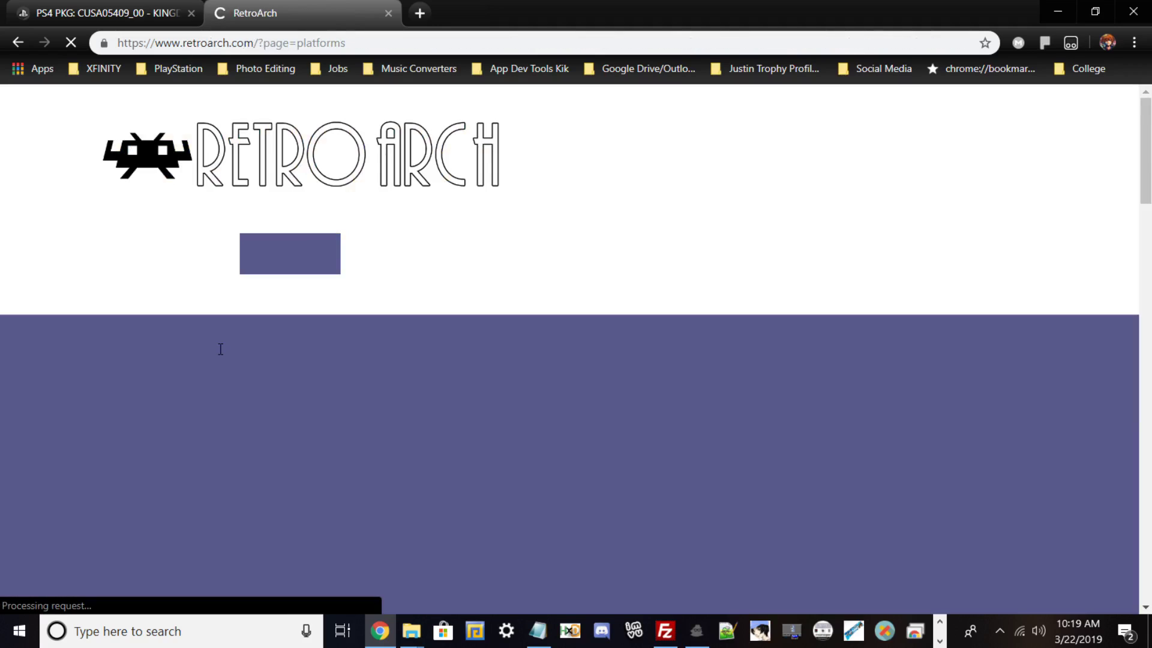
# Step: Start downloading the PlayStation Vita / TV version of RetroArch from the RetroArch platforms page
pyautogui.scroll(-8, 220, 349)
pyautogui.scroll(-10, 450, 404)
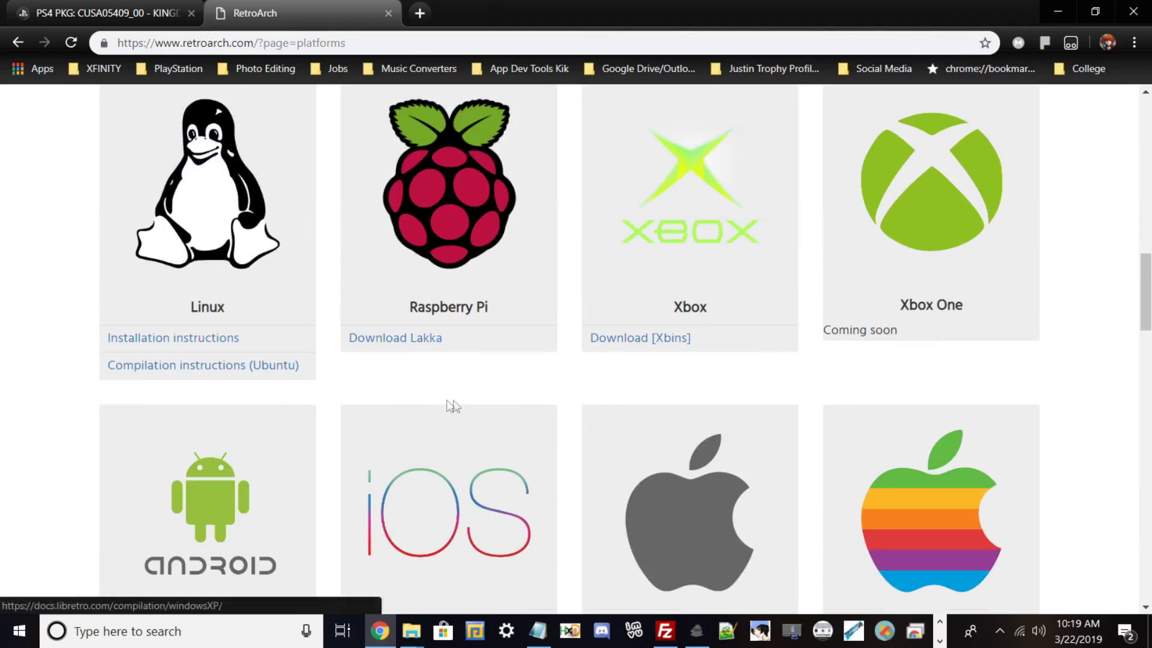
pyautogui.scroll(-13, 280, 278)
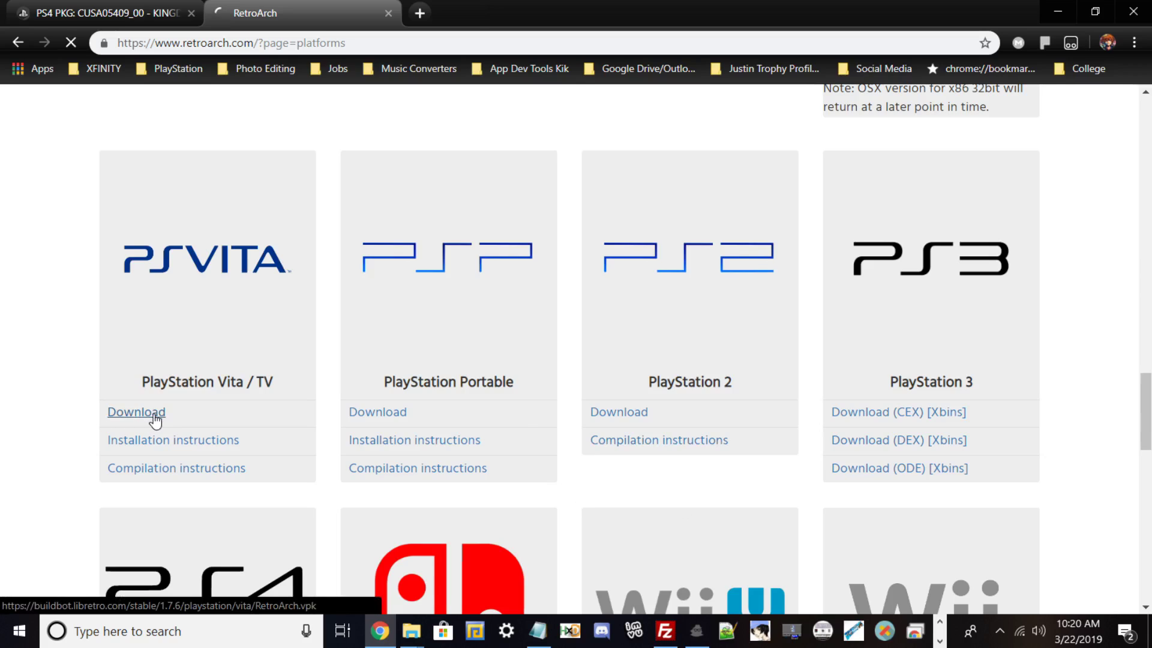
pyautogui.click(136, 412)
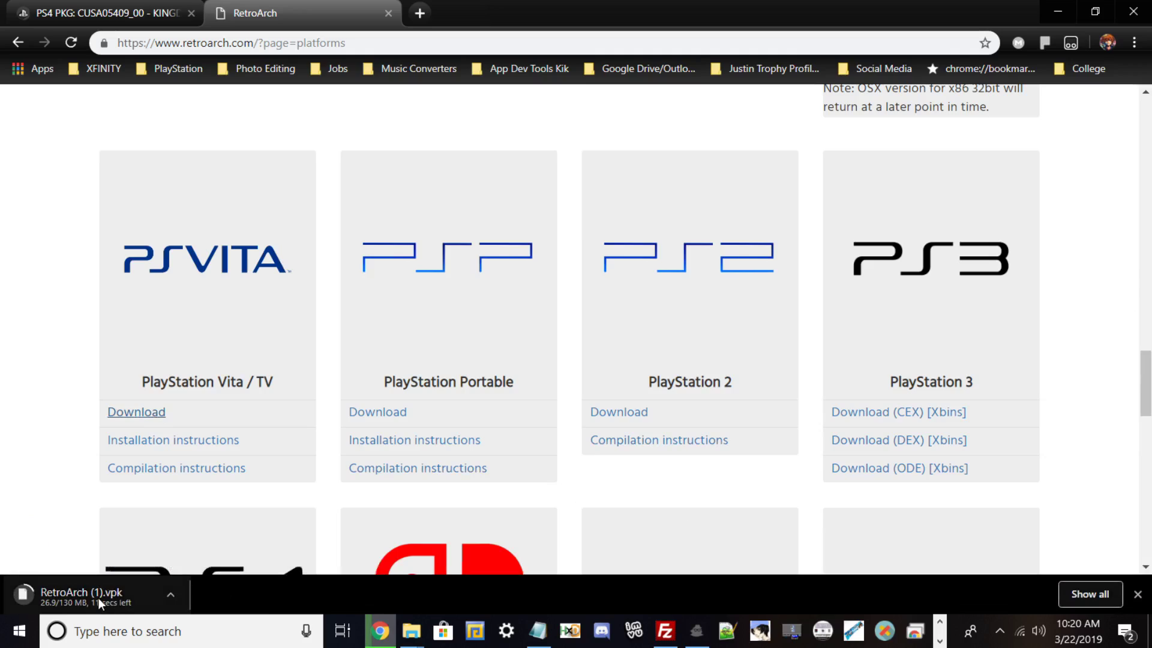
# Step: Cancel the running RetroArch (1).vpk download and minimise the browser
pyautogui.rightClick(67, 584)
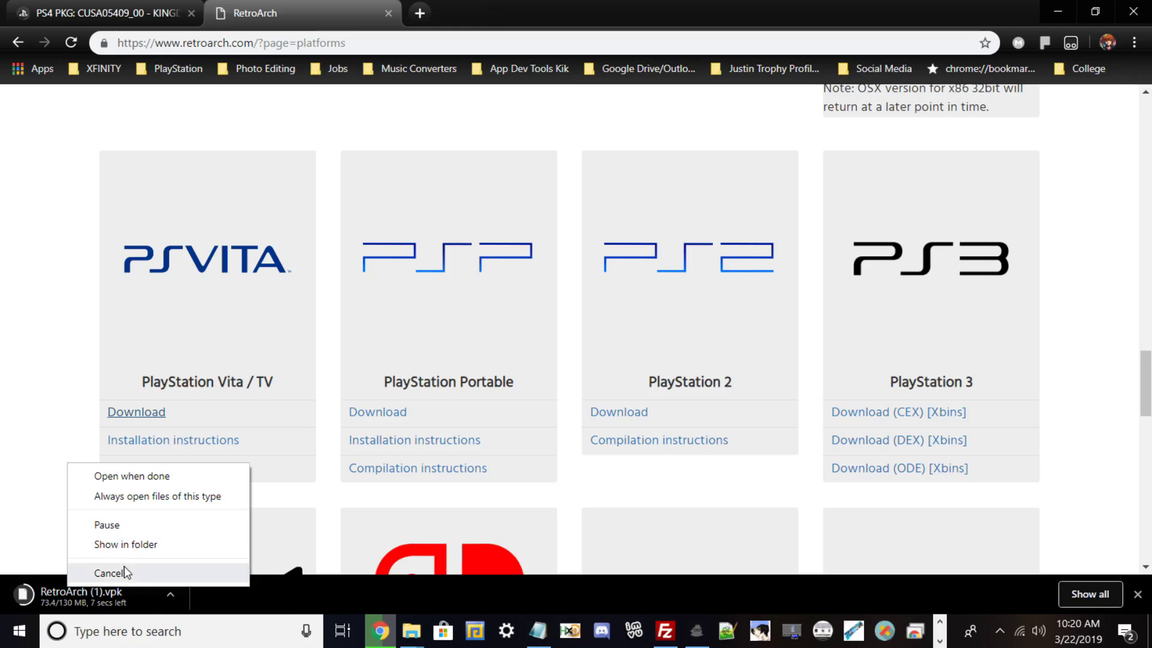
pyautogui.click(124, 573)
pyautogui.click(1060, 11)
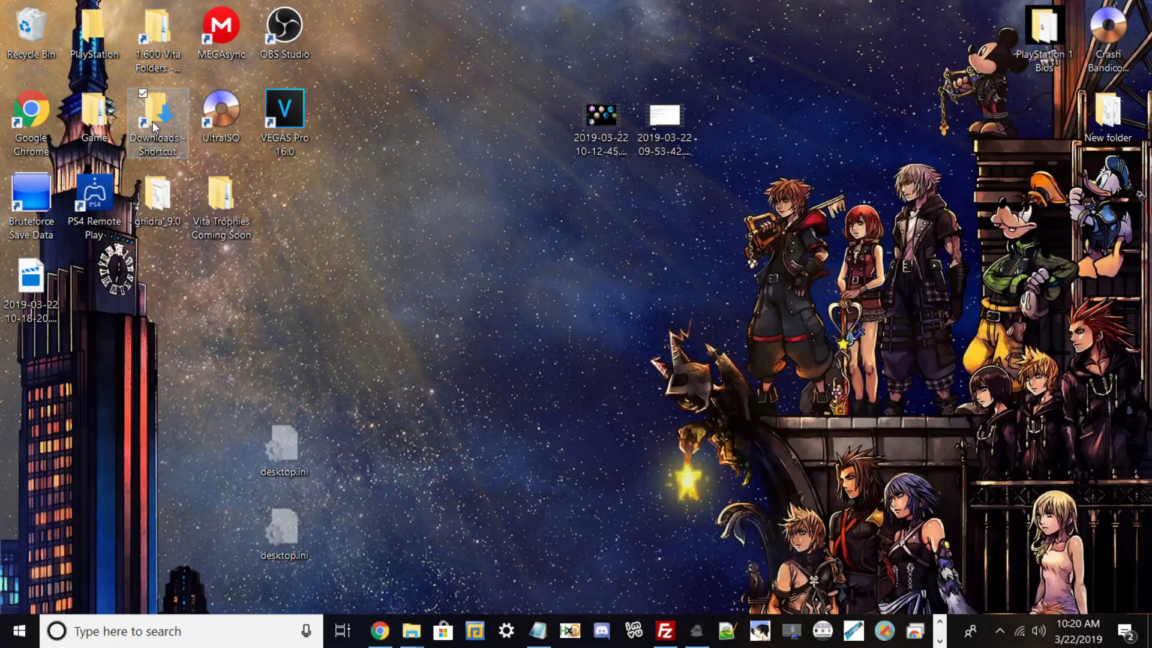
# Step: Move RetroArch.vpk from the Downloads folder to the middle of the desktop
pyautogui.doubleClick(155, 126)
pyautogui.click(155, 124)
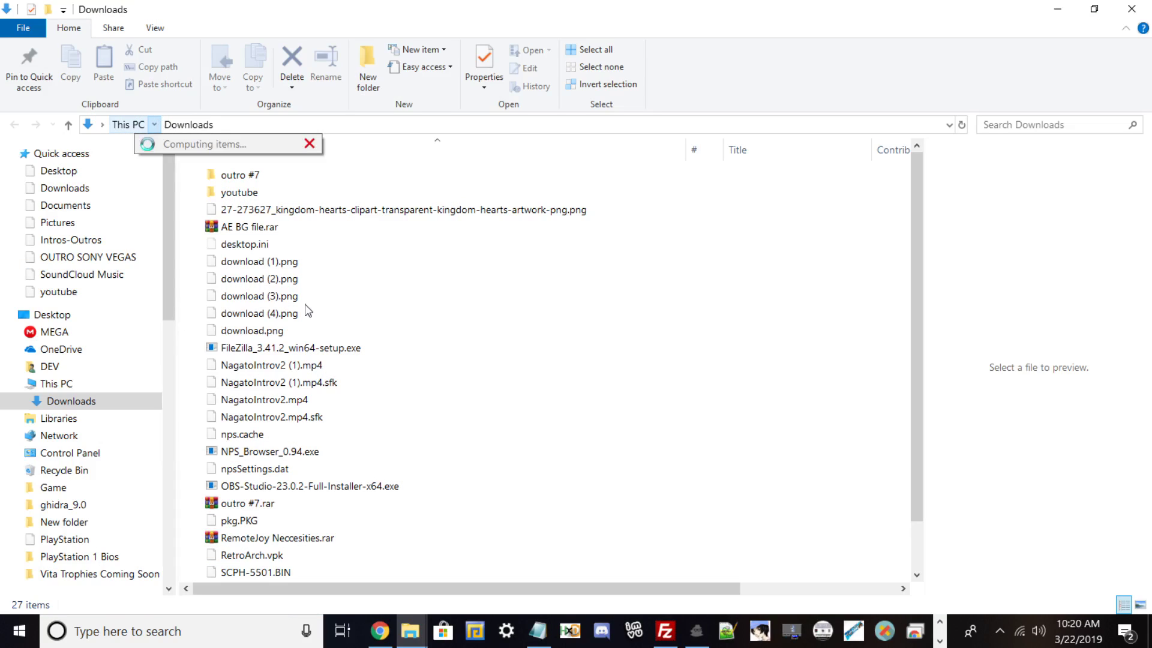
pyautogui.click(318, 520)
pyautogui.click(302, 555)
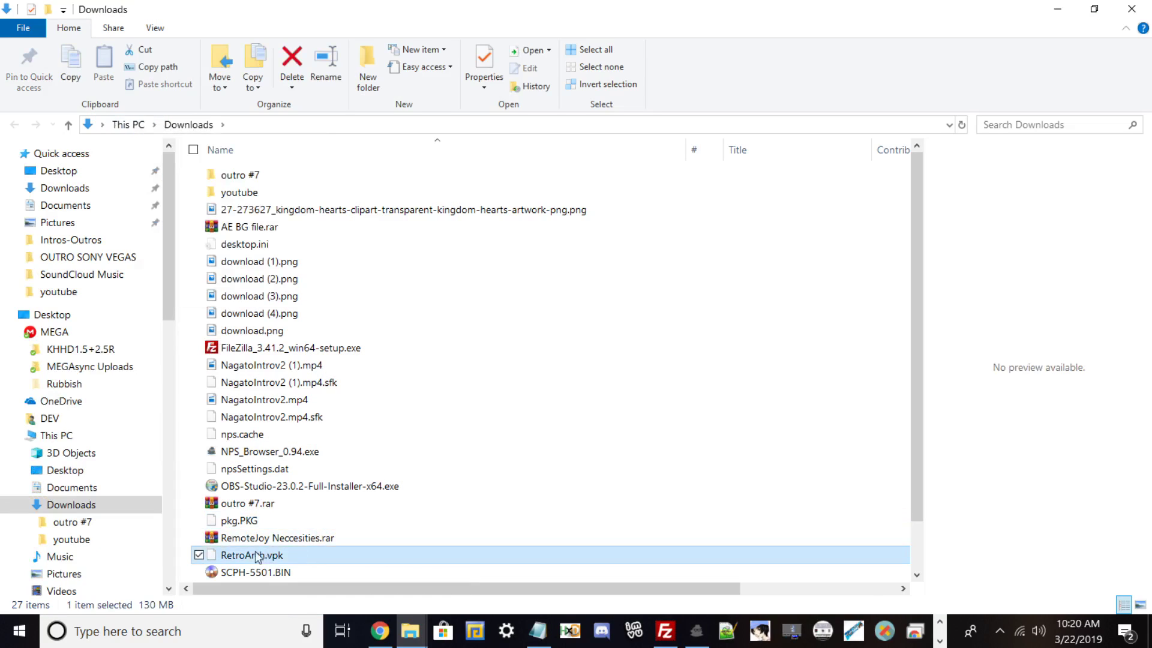
pyautogui.click(1094, 9)
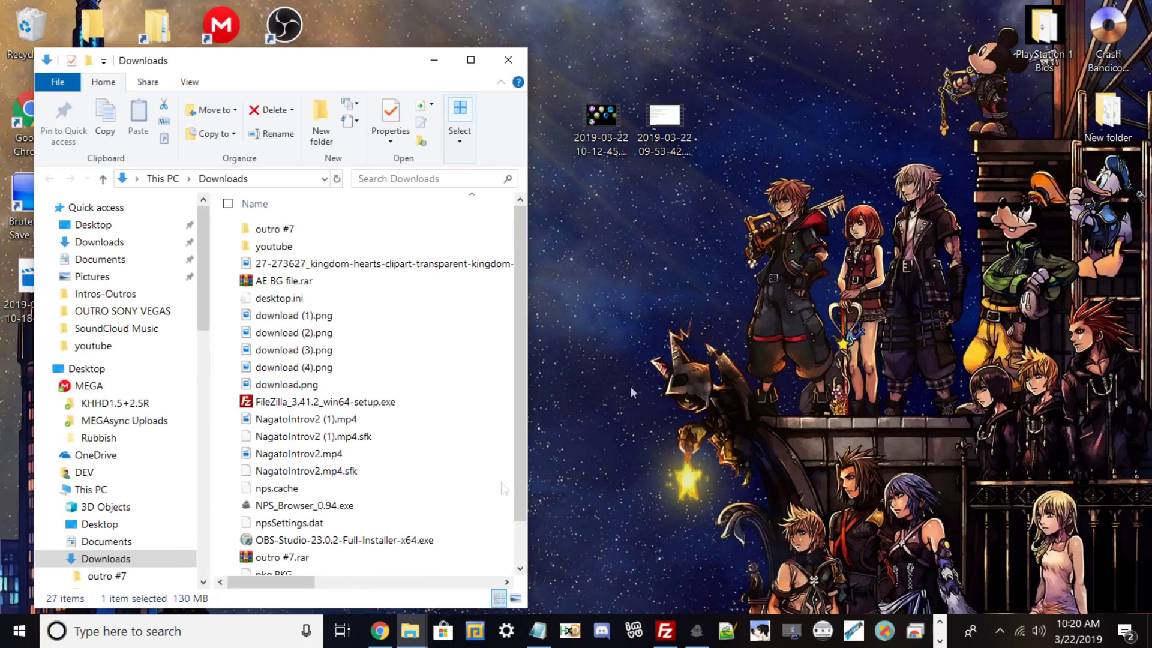
pyautogui.scroll(-2, 285, 528)
pyautogui.moveTo(282, 497); pyautogui.dragTo(728, 372)
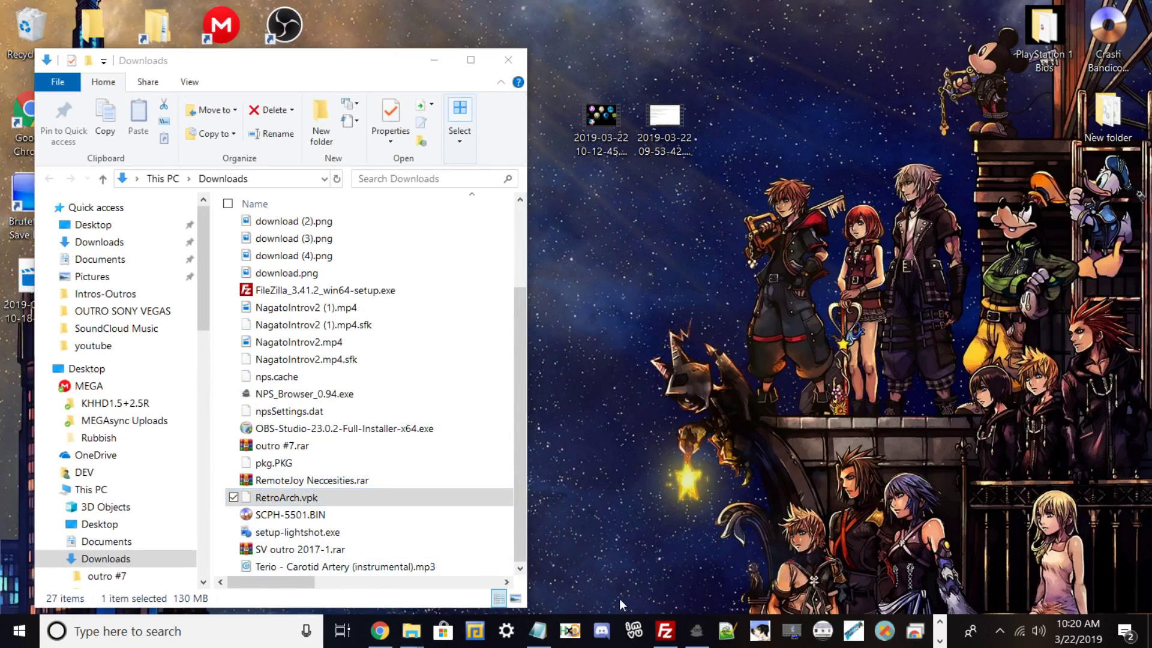
pyautogui.click(434, 60)
pyautogui.moveTo(728, 357); pyautogui.dragTo(516, 264)
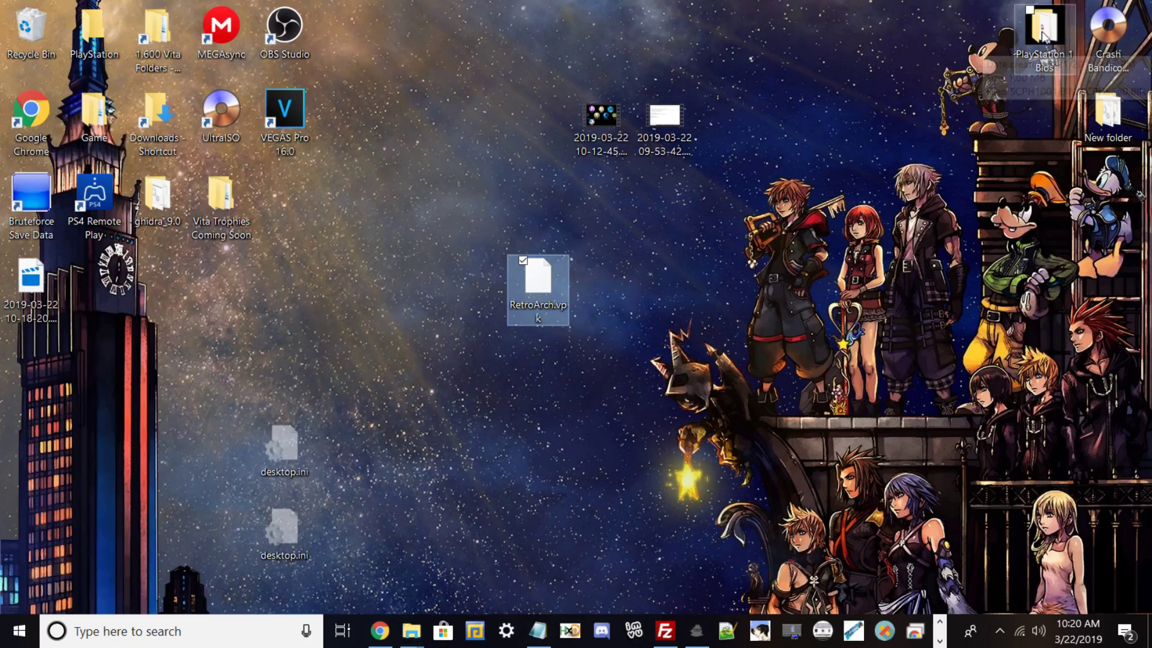
# Step: Place the PlayStation 1 Bios folder beside RetroArch.vpk on the desktop and open it
pyautogui.moveTo(1043, 35); pyautogui.dragTo(595, 285)
pyautogui.doubleClick(595, 285)
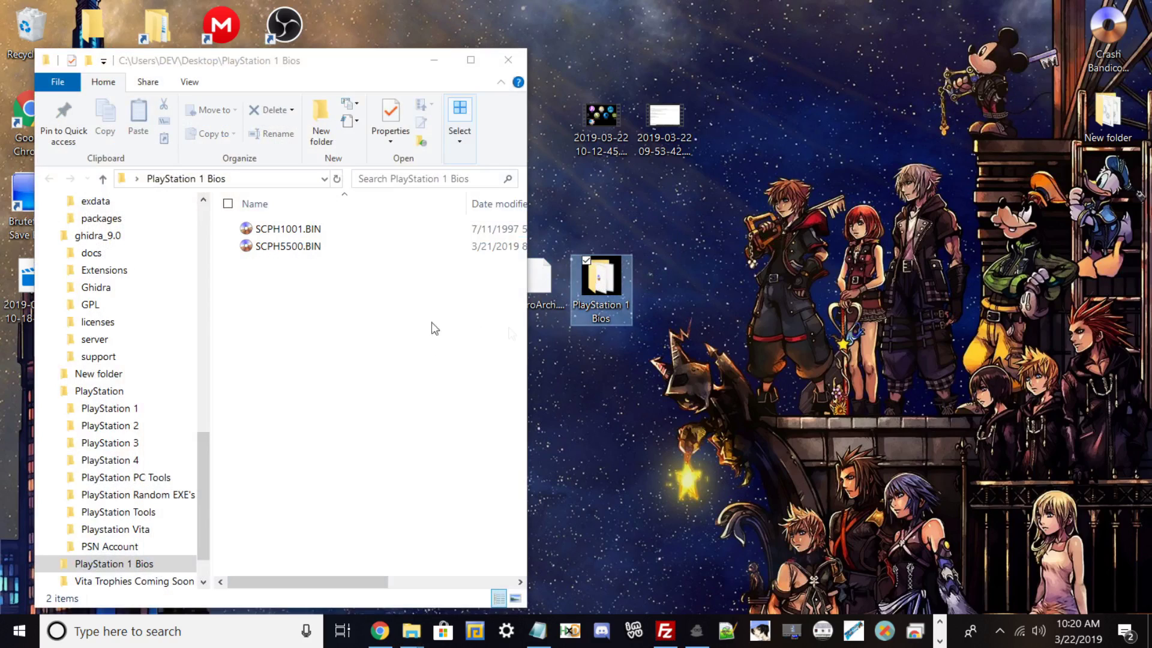
# Step: Examine the BIOS files SCPH1001.BIN and SCPH5500.BIN, and close the PlayStation 1 Bios folder
pyautogui.moveTo(331, 313); pyautogui.dragTo(300, 240)
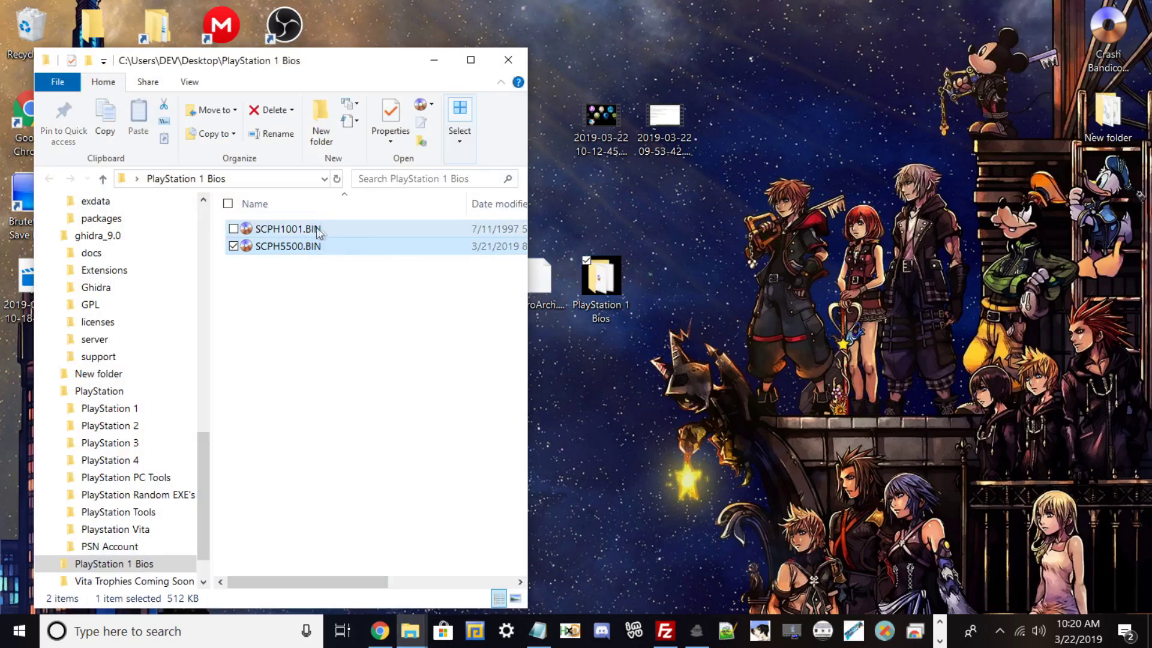
pyautogui.click(343, 307)
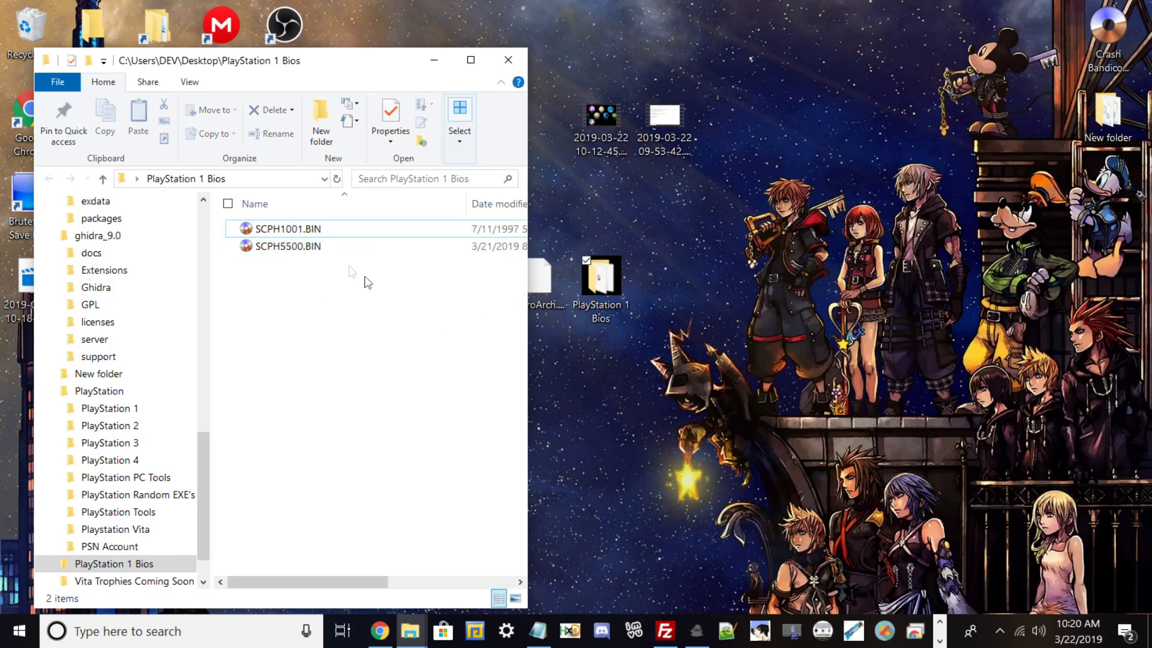
pyautogui.click(281, 232)
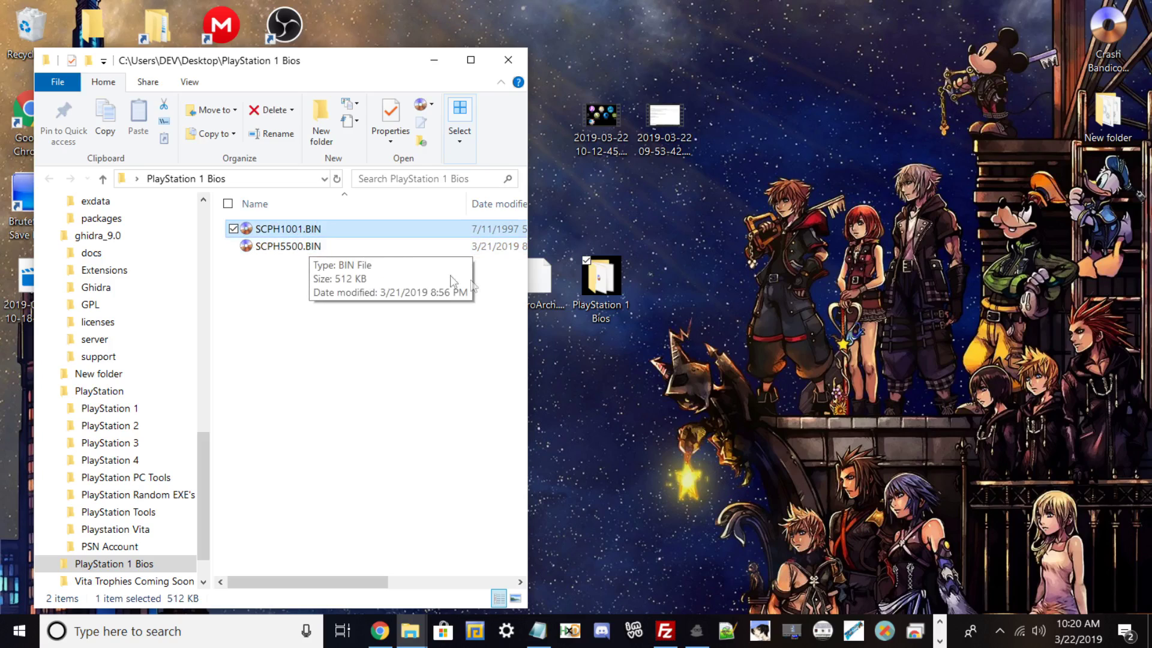
pyautogui.moveTo(319, 300); pyautogui.dragTo(342, 240)
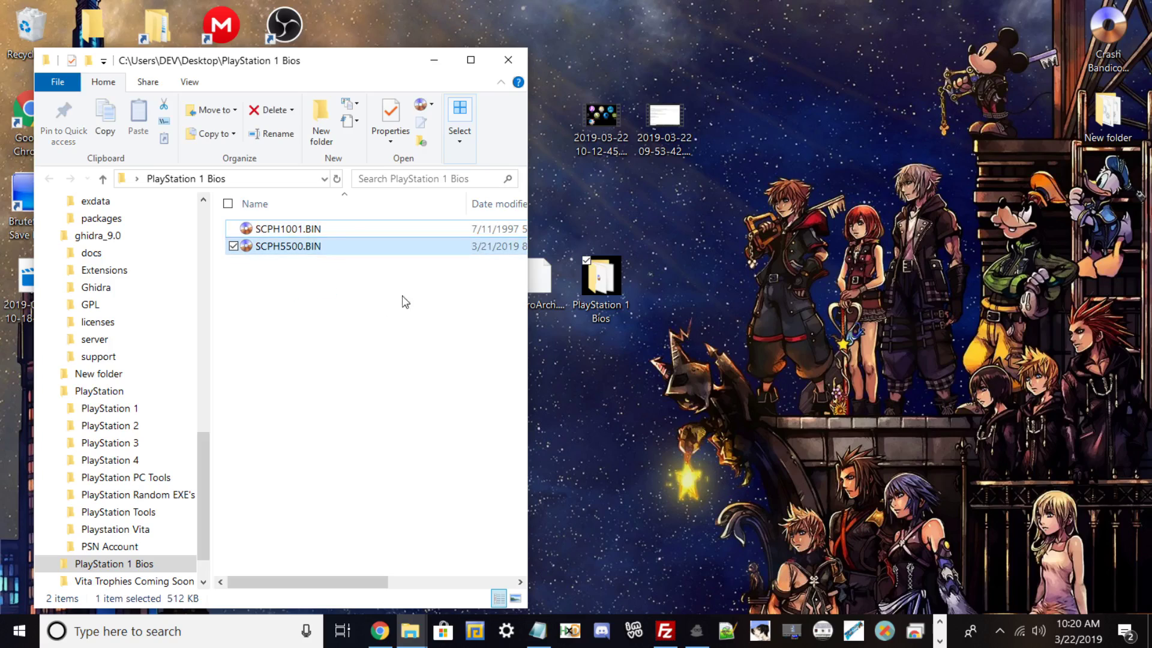
pyautogui.click(336, 232)
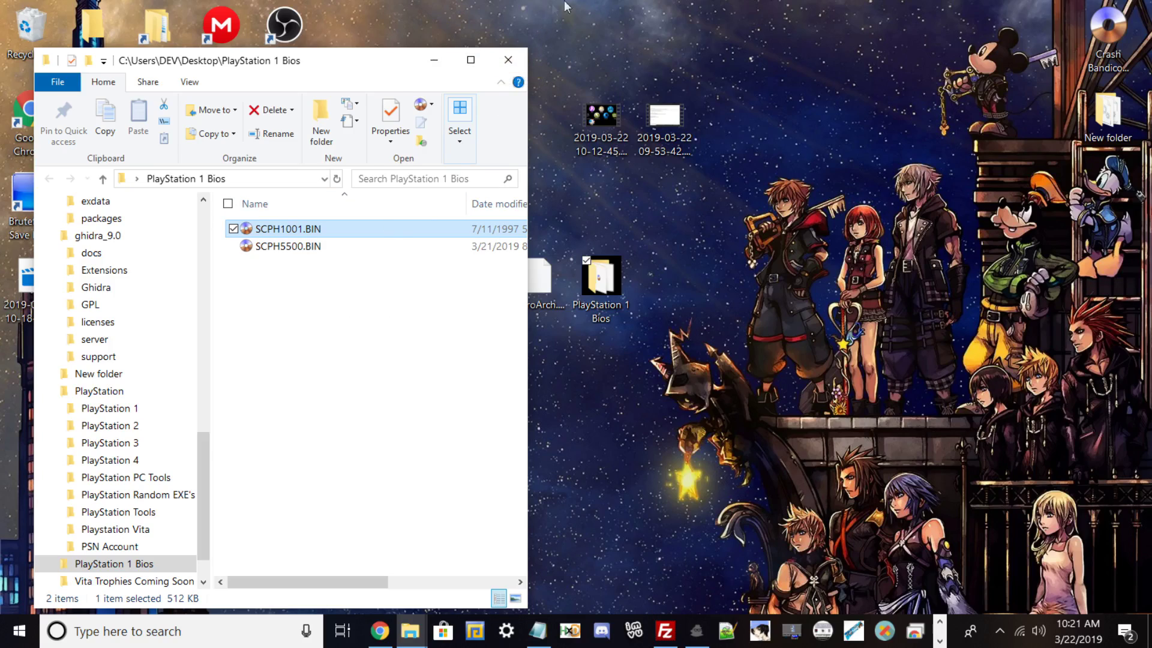
pyautogui.click(507, 62)
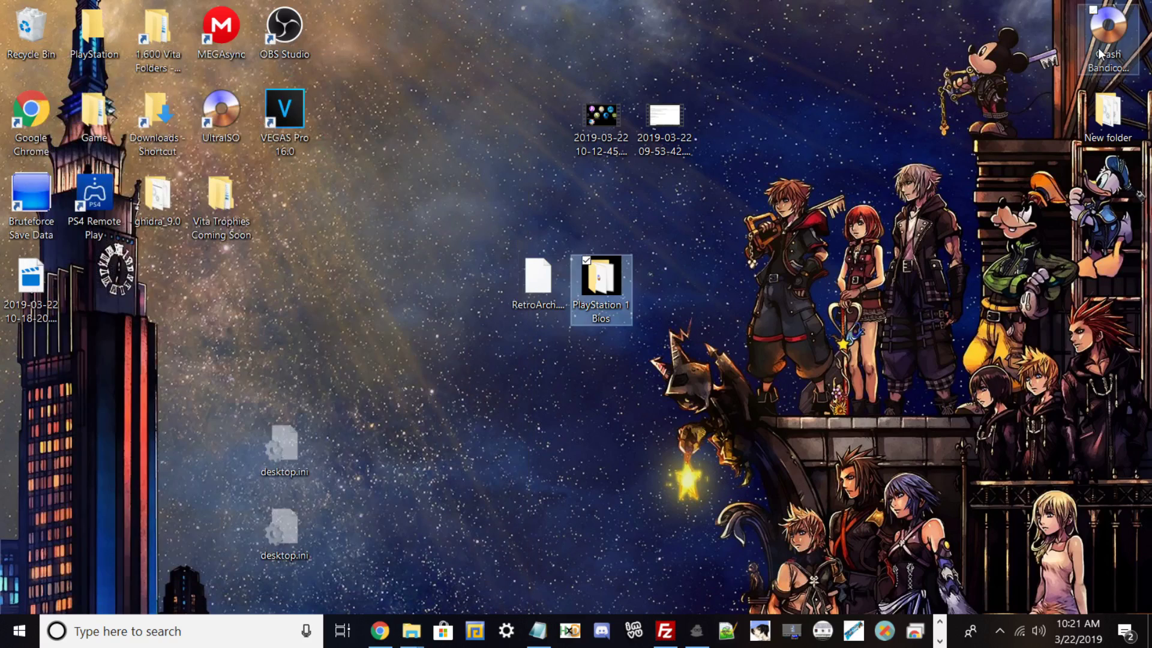
# Step: Place Crash Bandicoot (USA).bin beside the PlayStation 1 Bios folder and select RetroArch.vpk
pyautogui.moveTo(1101, 54); pyautogui.dragTo(662, 293)
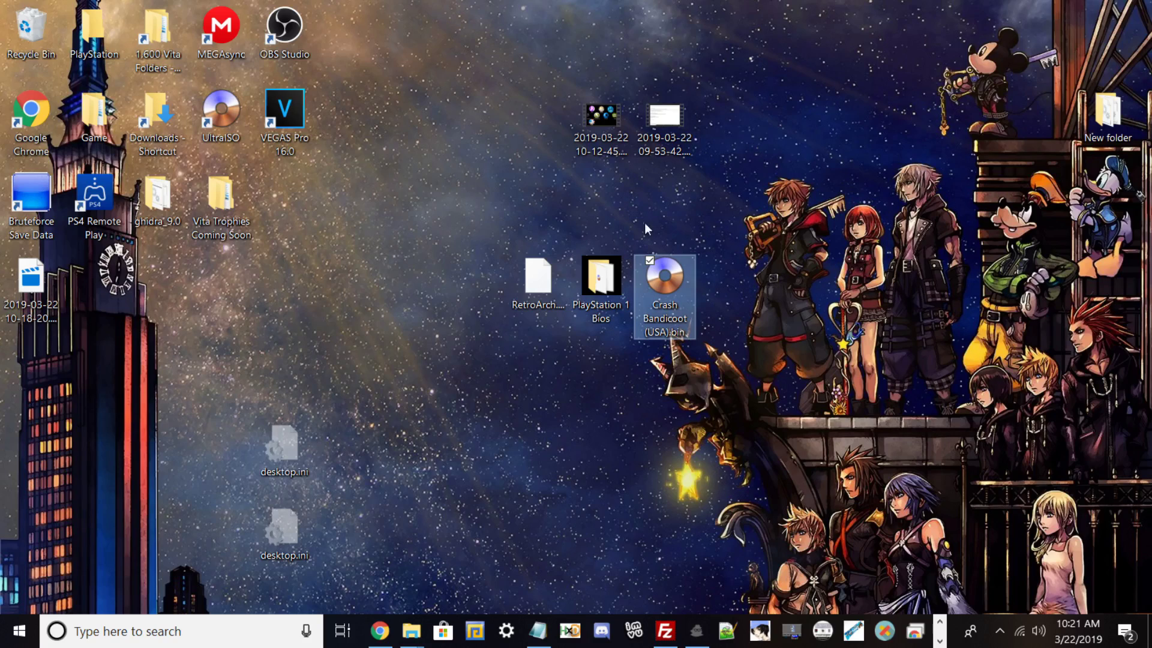
pyautogui.moveTo(478, 225); pyautogui.dragTo(735, 337)
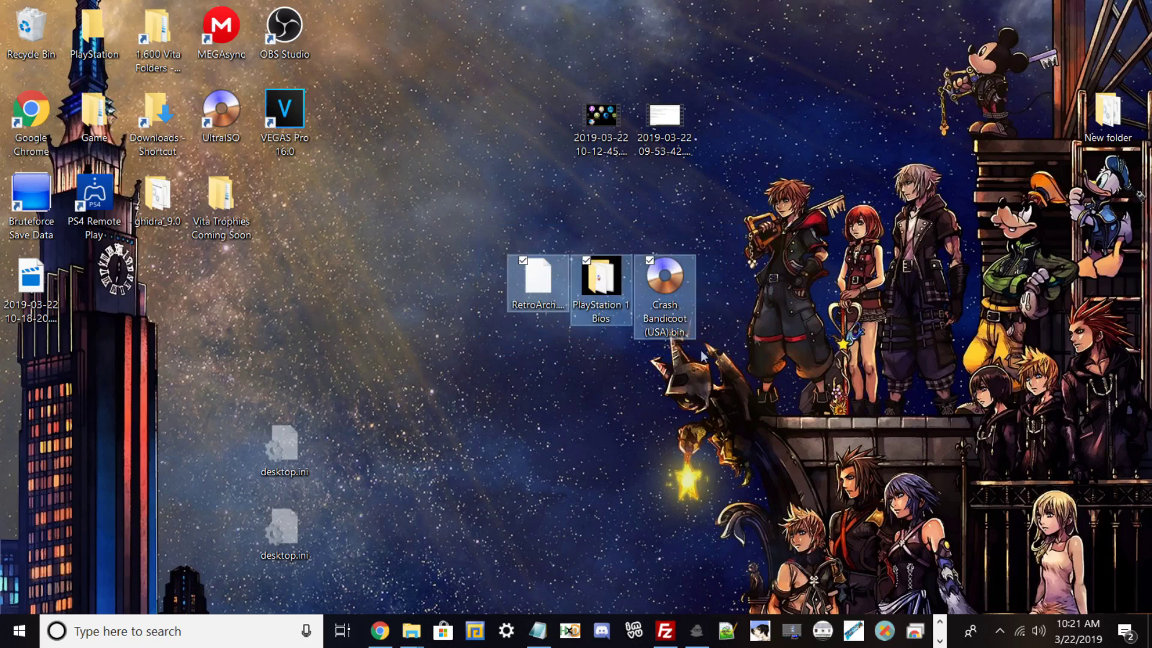
pyautogui.click(682, 286)
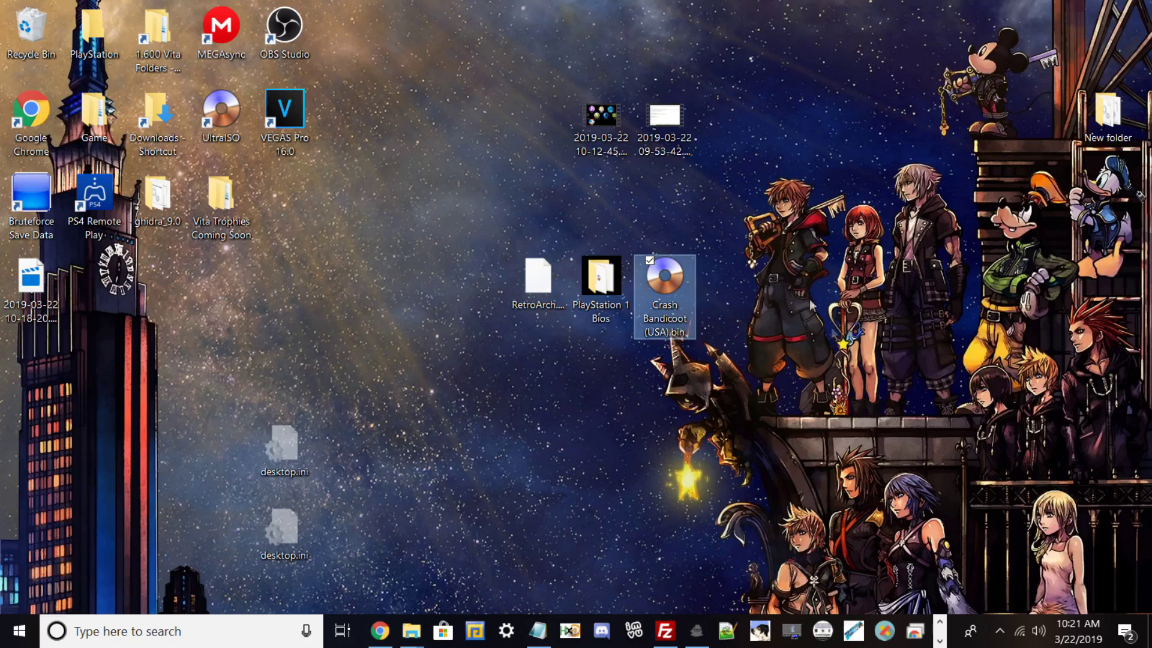
pyautogui.click(547, 288)
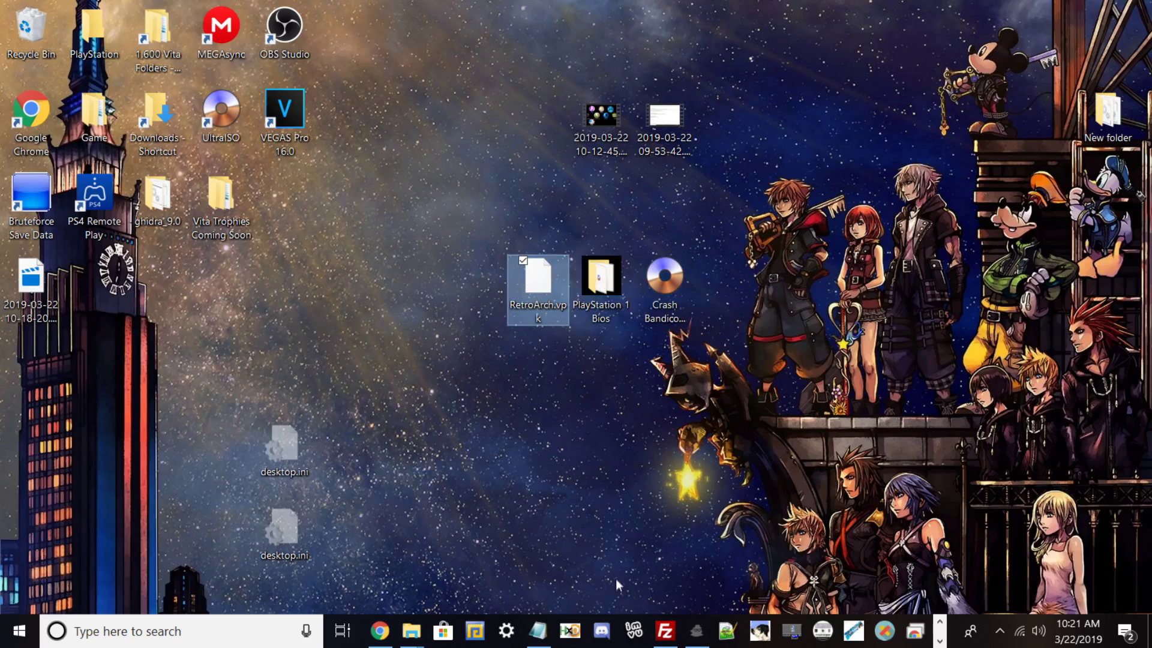
# Step: Bring up OBS Studio and resume VitaShell on the PS Vita
pyautogui.click(940, 641)
pyautogui.click(384, 630)
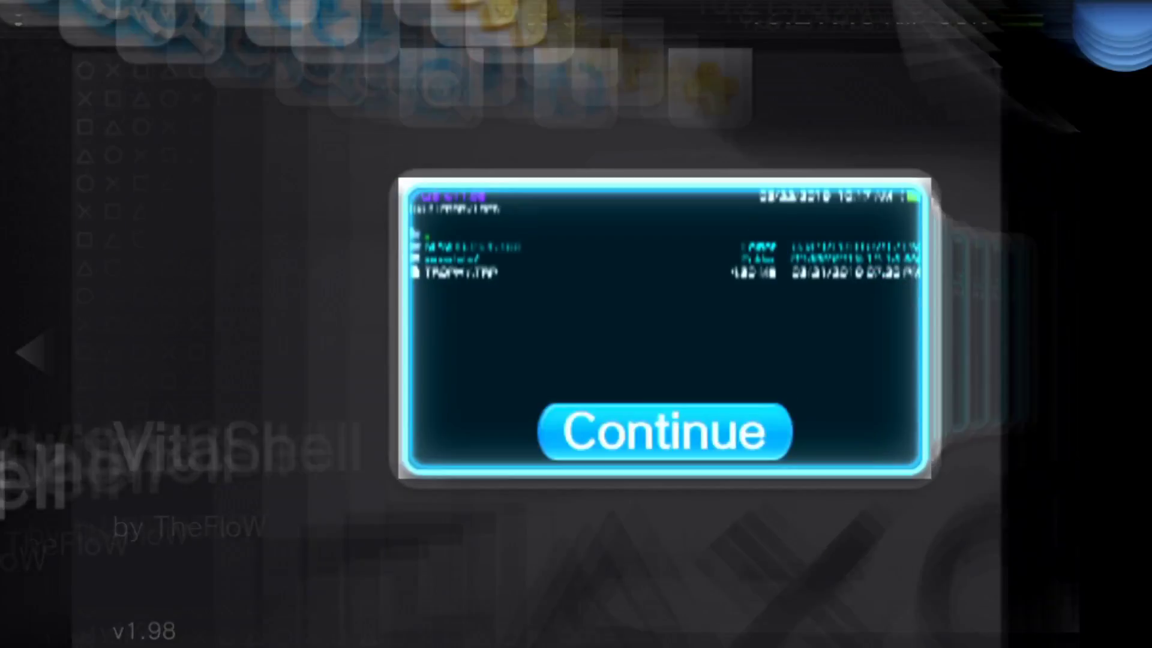
pyautogui.press('Return')
# Step: View VitaShell's main settings and return to the file list
pyautogui.press('Escape')
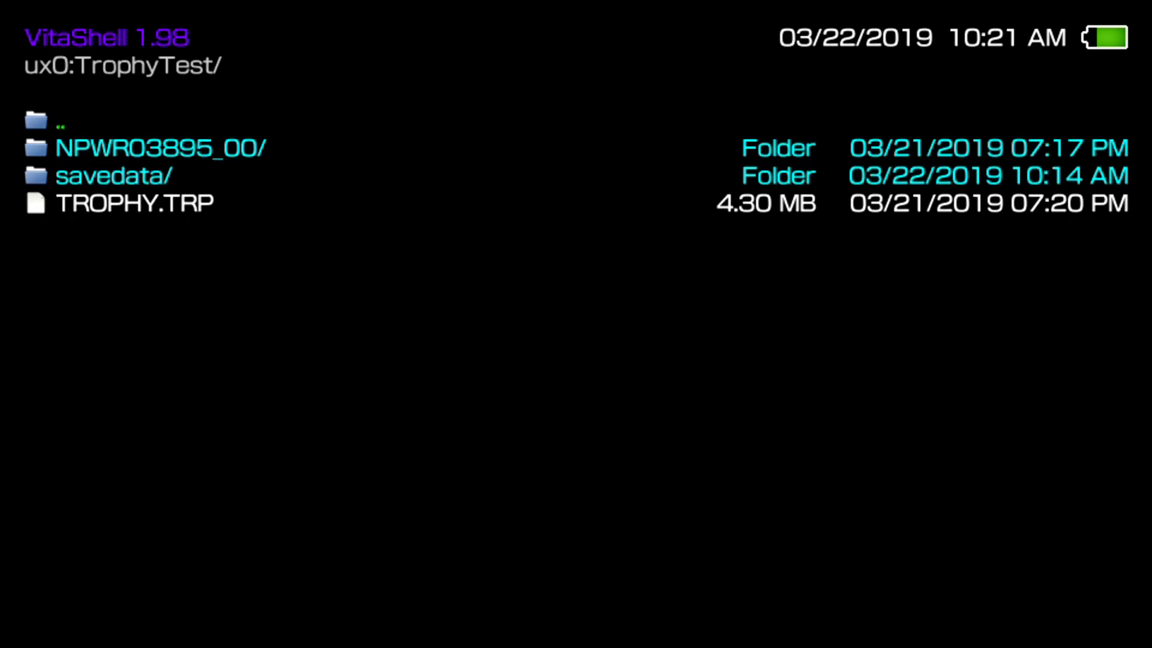
pyautogui.press('Return')
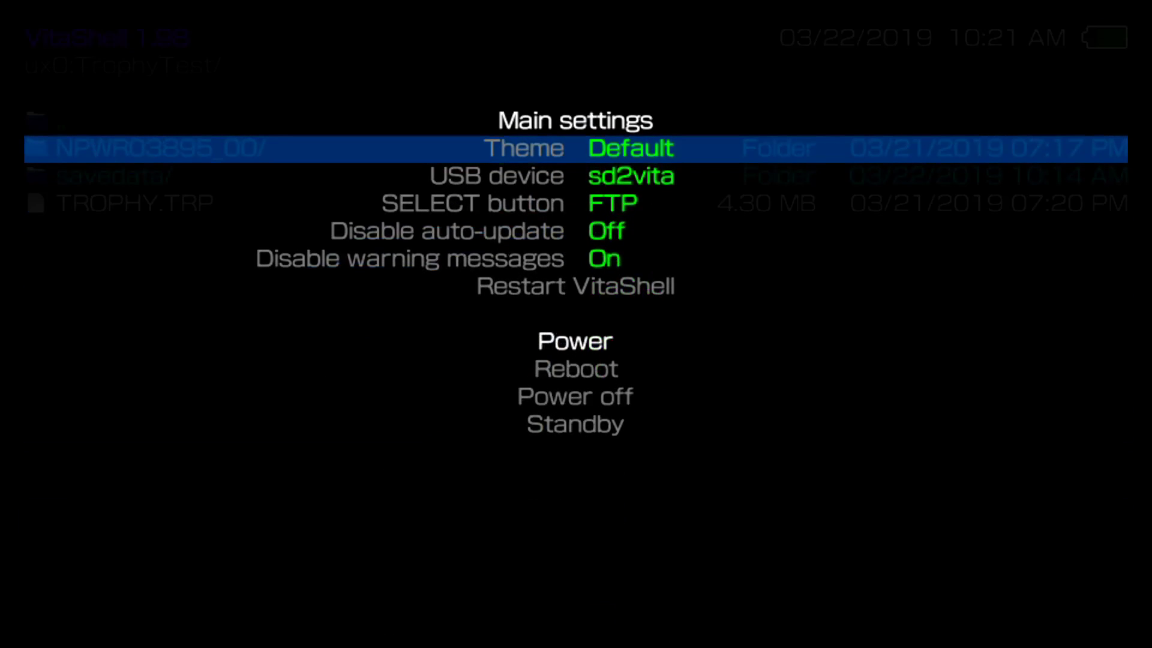
pyautogui.press('Escape')
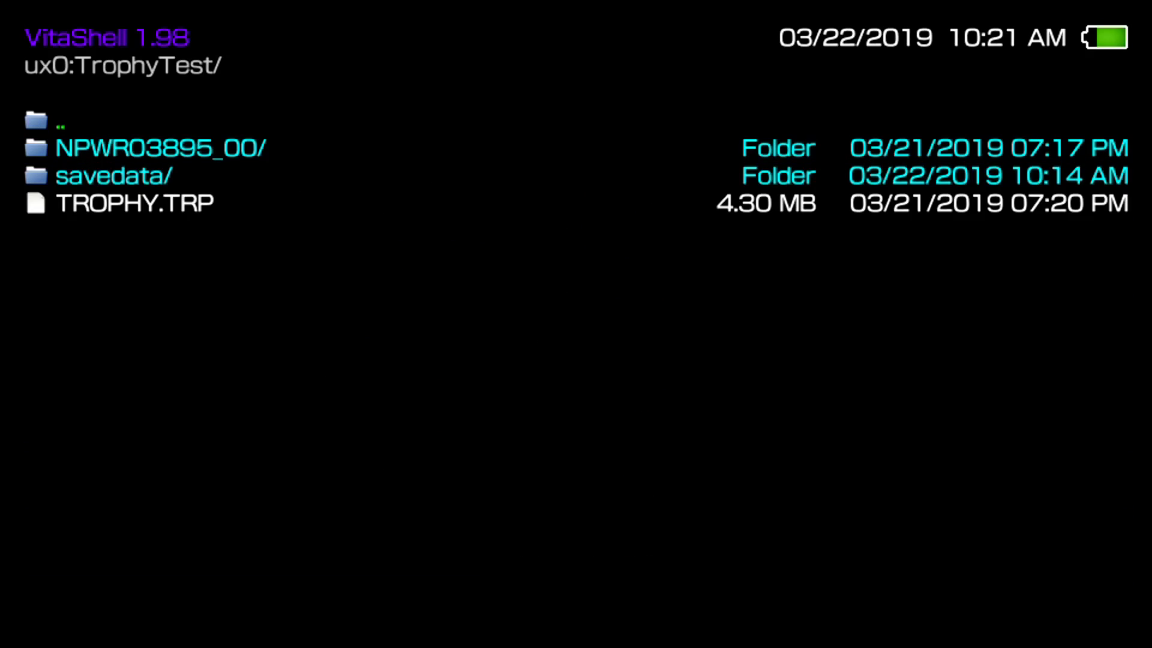
# Step: Start VitaShell's FTP server, then switch to FileZilla on the PC and maximize its window
pyautogui.press('Shift_R')
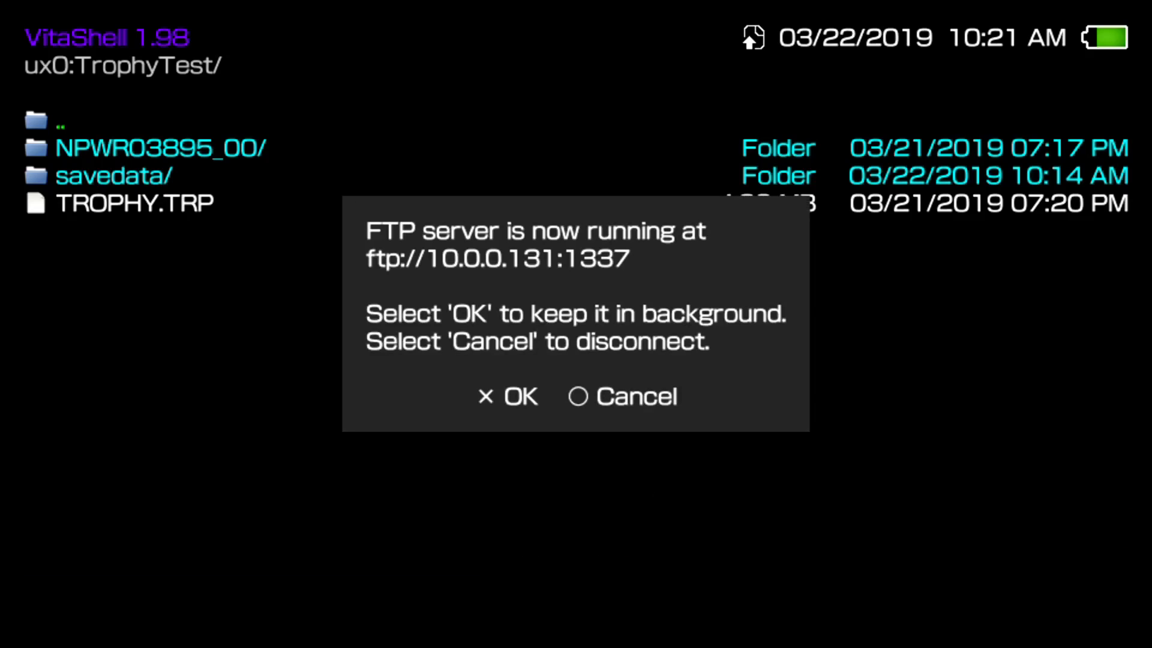
pyautogui.click(428, 527)
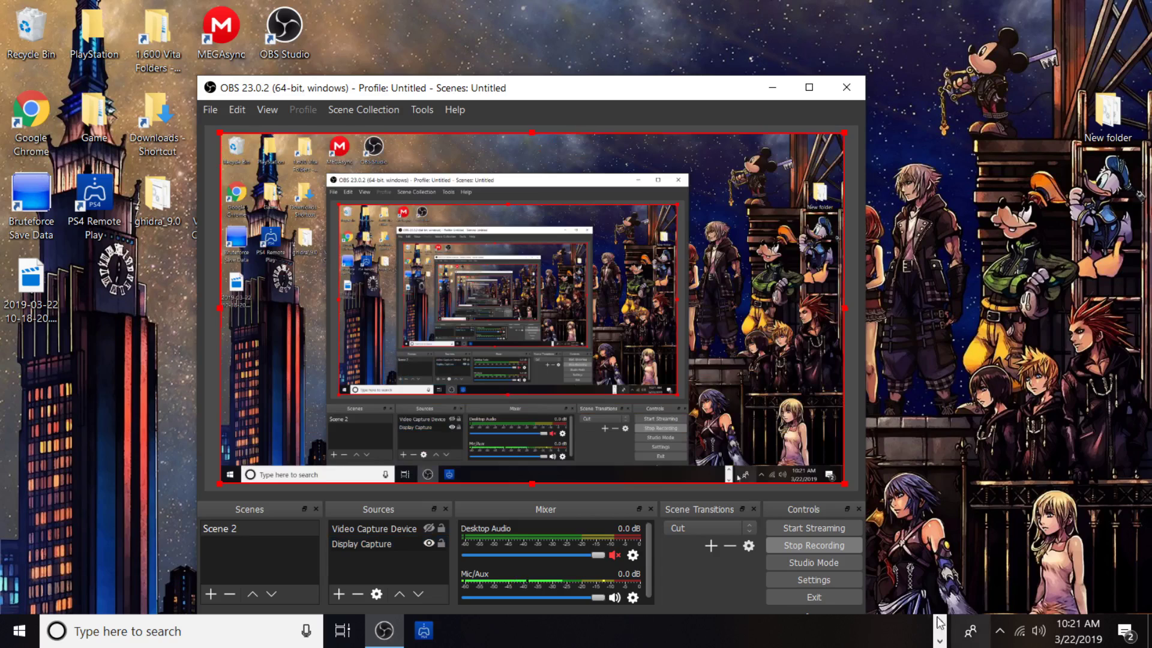
pyautogui.click(939, 622)
pyautogui.click(665, 631)
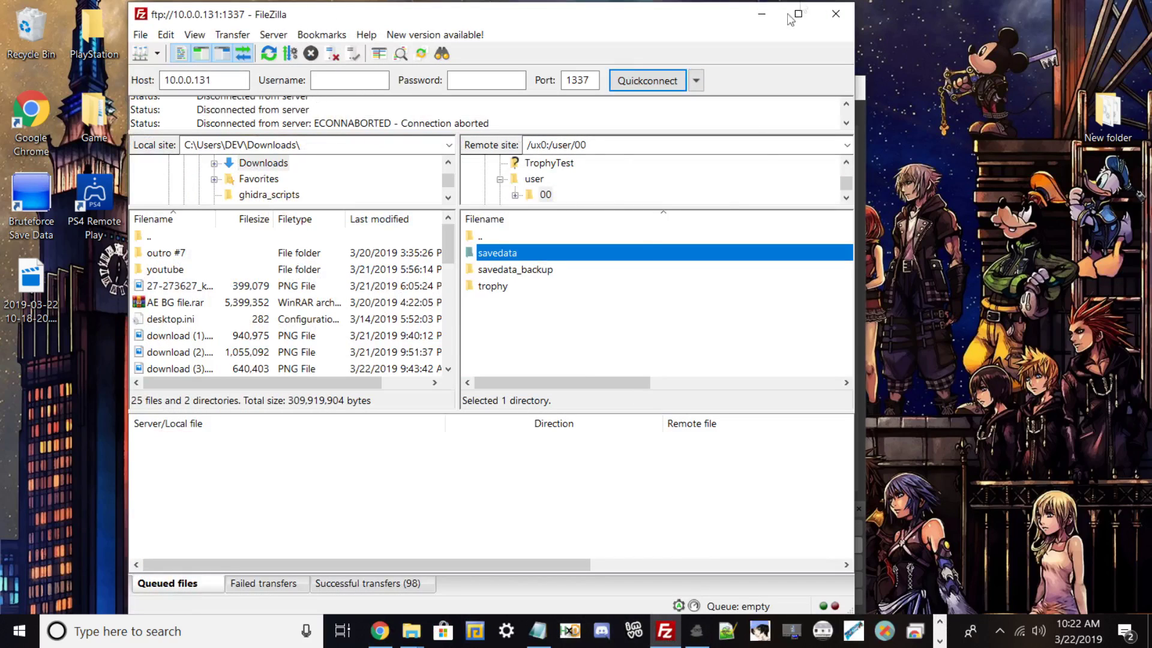
pyautogui.click(797, 14)
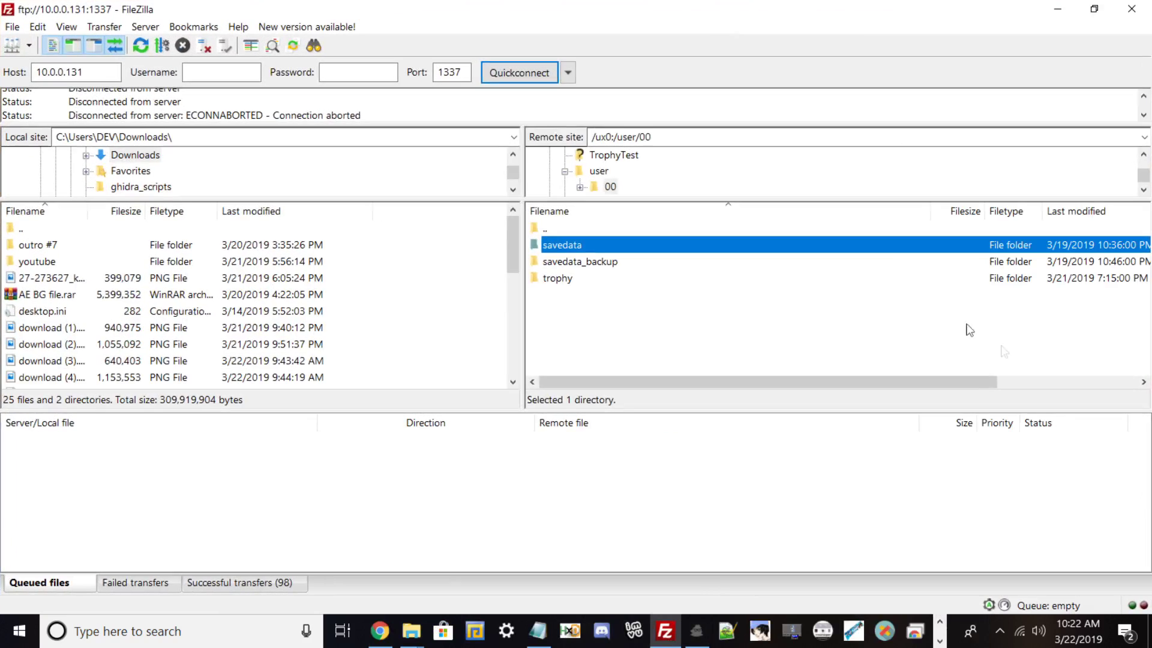
# Step: Browse the remote site up to its root and open ux0:, enlarging the file list area for more room
pyautogui.doubleClick(559, 229)
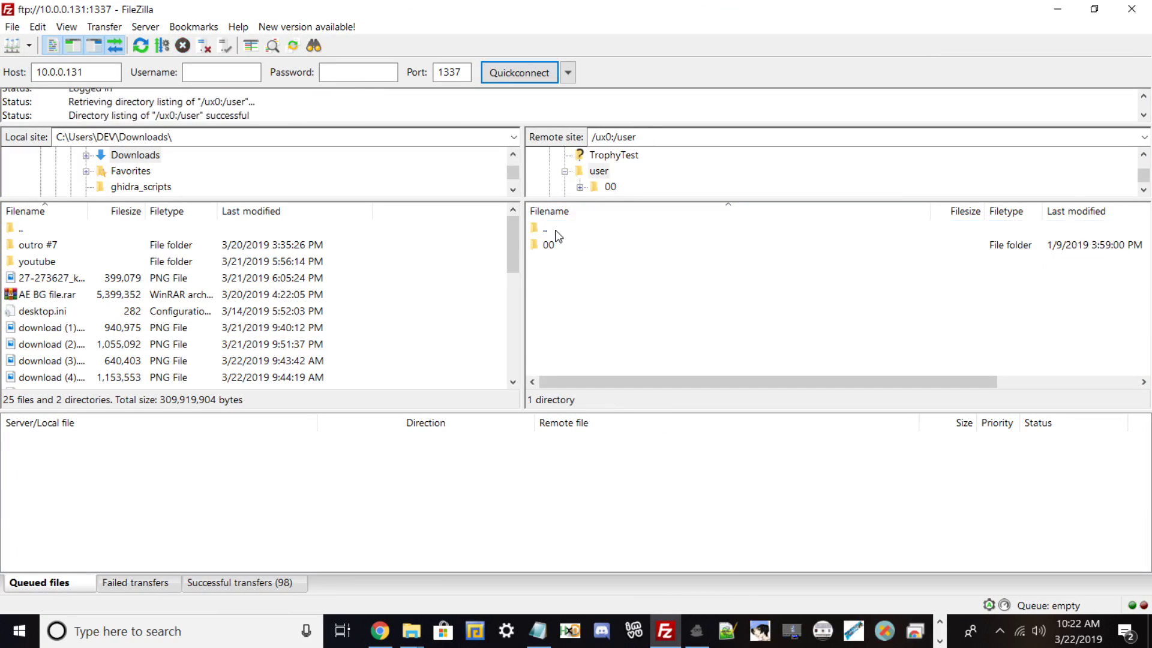
pyautogui.doubleClick(553, 228)
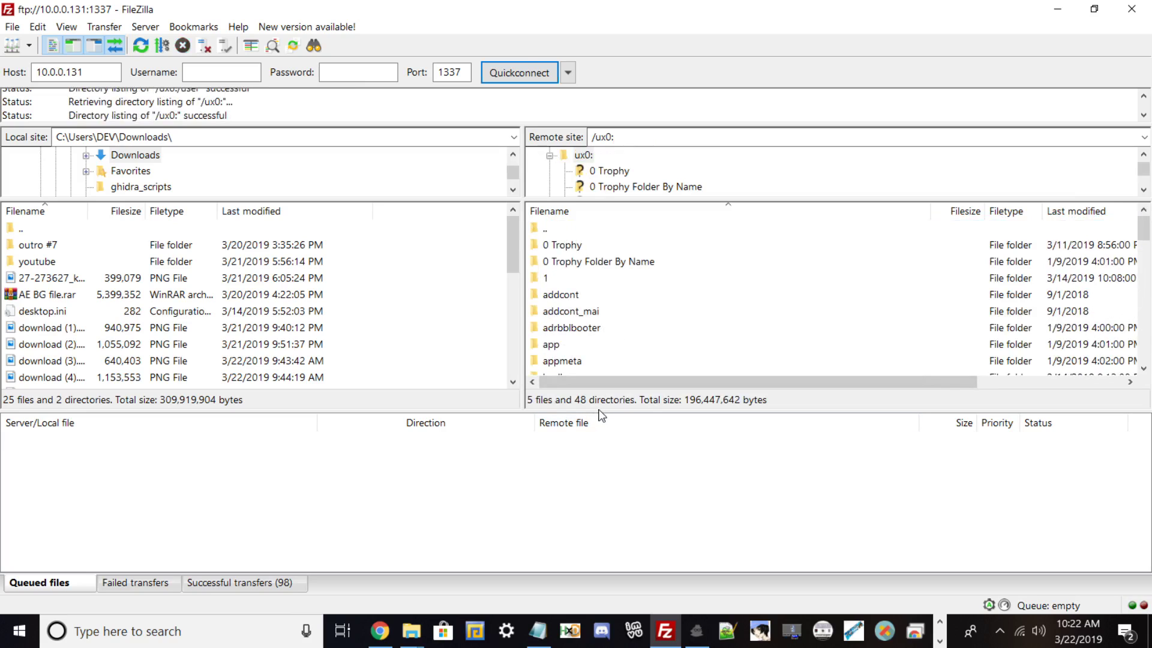
pyautogui.moveTo(602, 410); pyautogui.dragTo(600, 543)
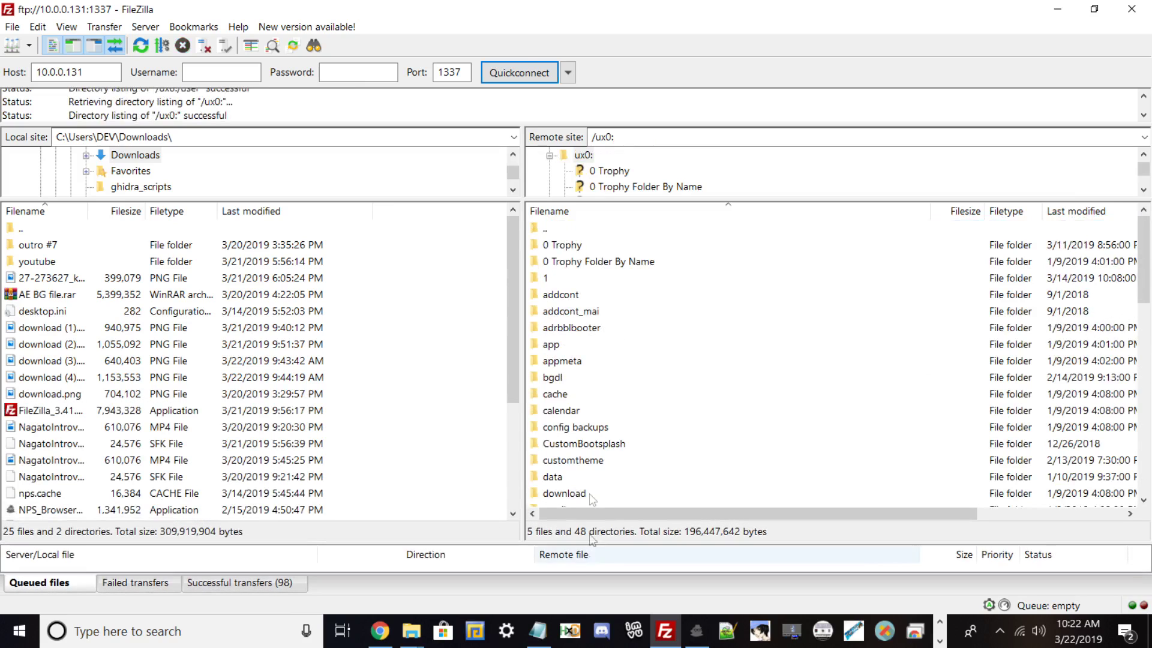
pyautogui.click(549, 233)
pyautogui.doubleClick(549, 233)
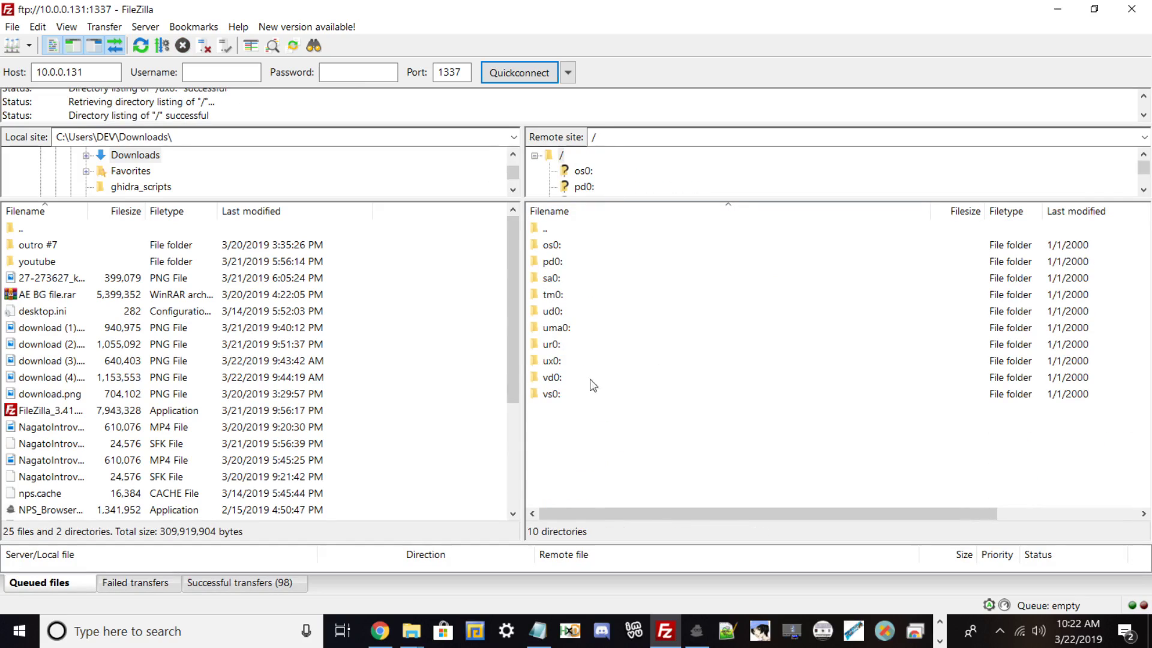
pyautogui.doubleClick(554, 362)
# Step: Open the data folder in ux0: and look at its retroarch folder
pyautogui.scroll(-2, 580, 372)
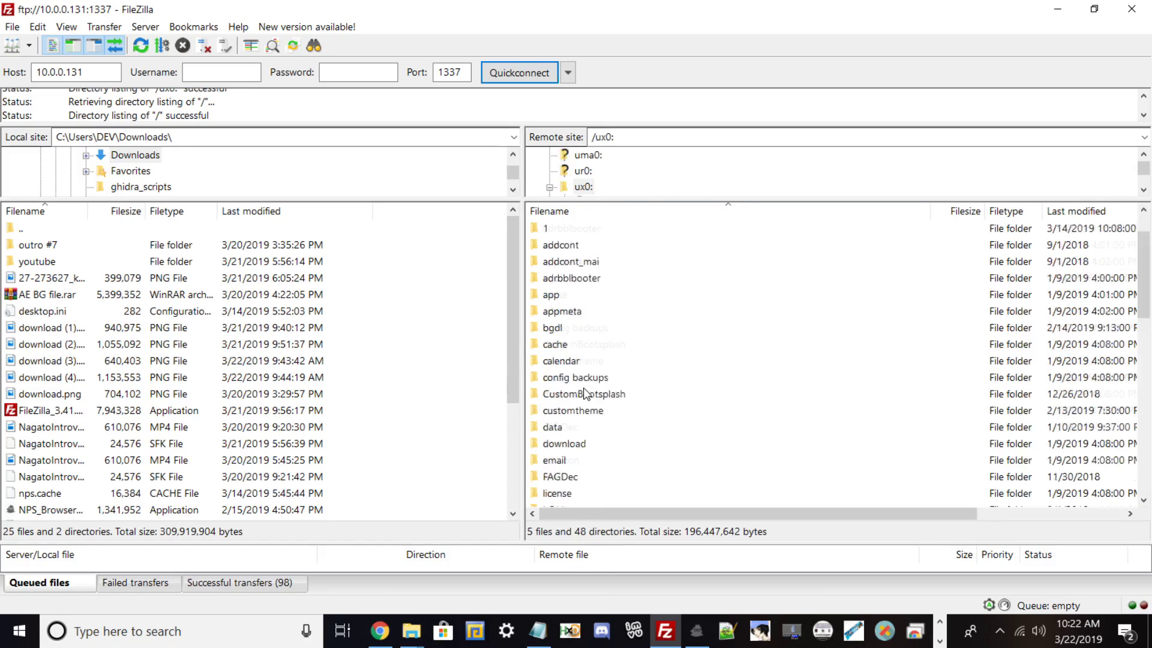
pyautogui.scroll(-2, 594, 432)
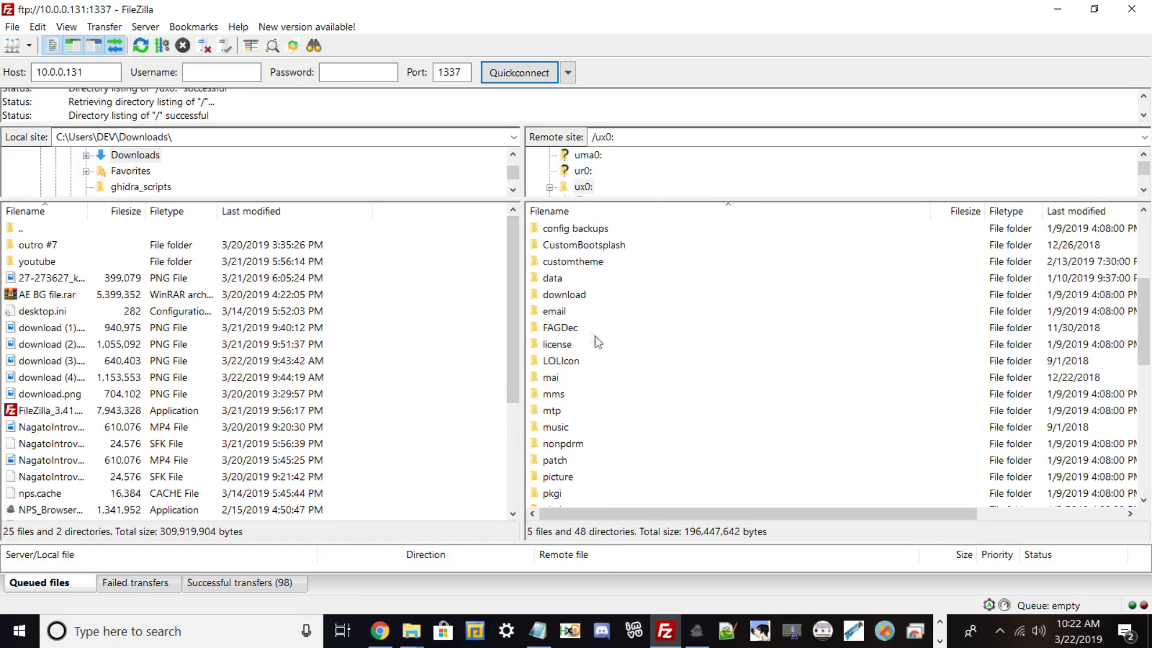
pyautogui.click(582, 281)
pyautogui.doubleClick(582, 282)
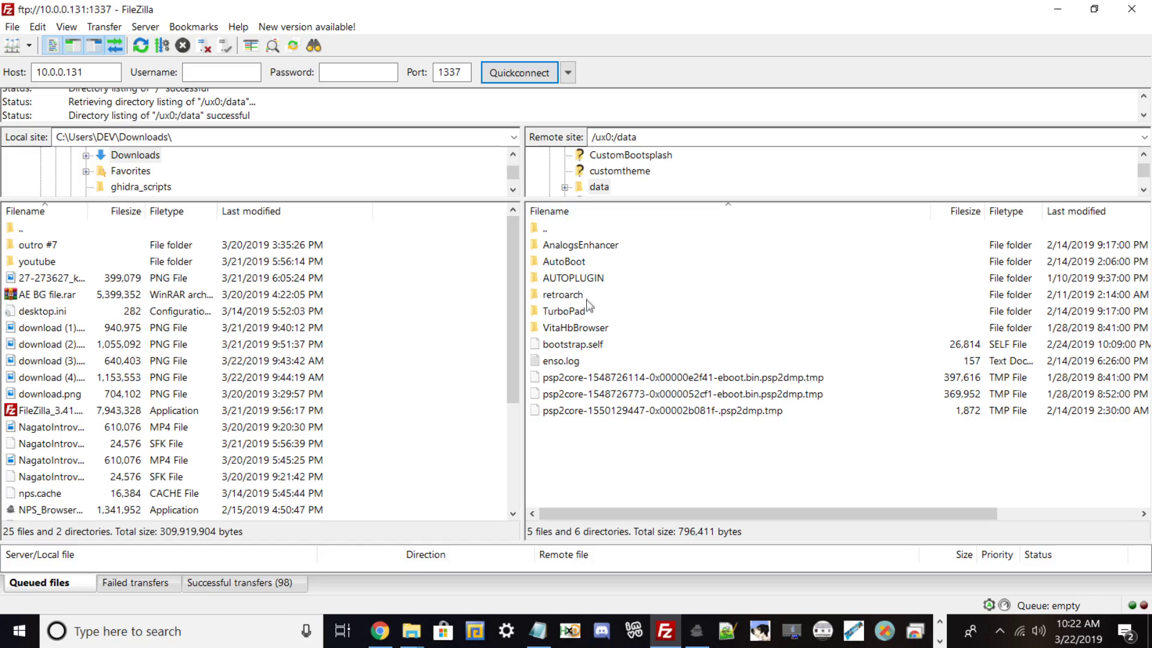
pyautogui.doubleClick(562, 295)
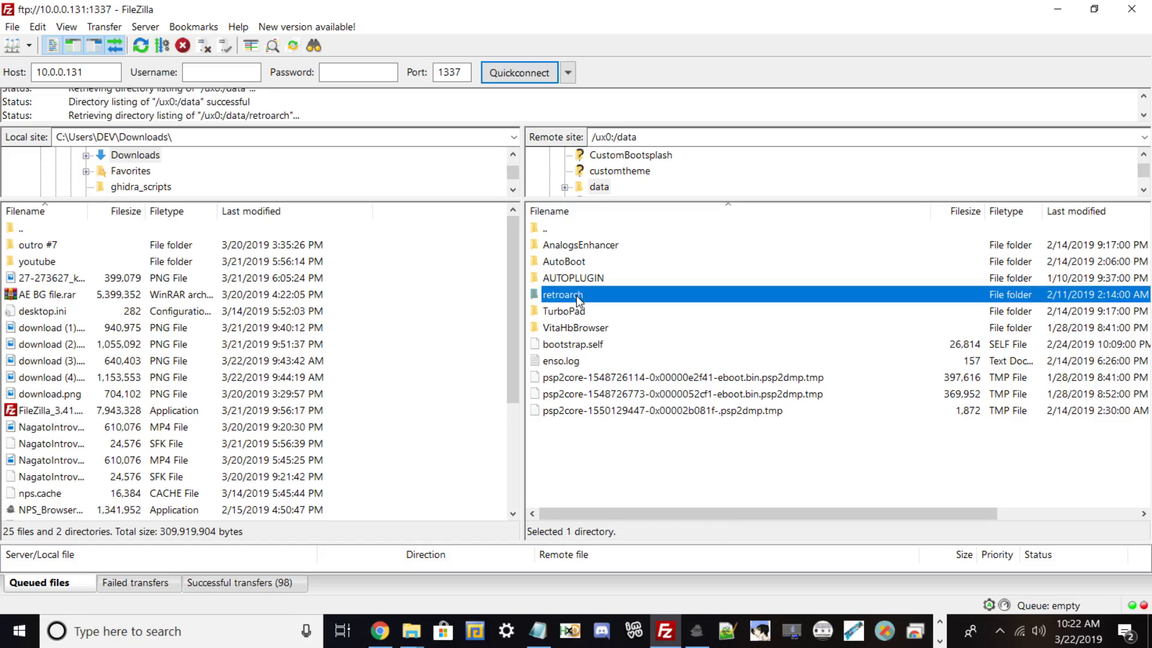
# Step: Return to ux0: on the remote site and look through its folders
pyautogui.doubleClick(542, 228)
pyautogui.doubleClick(540, 229)
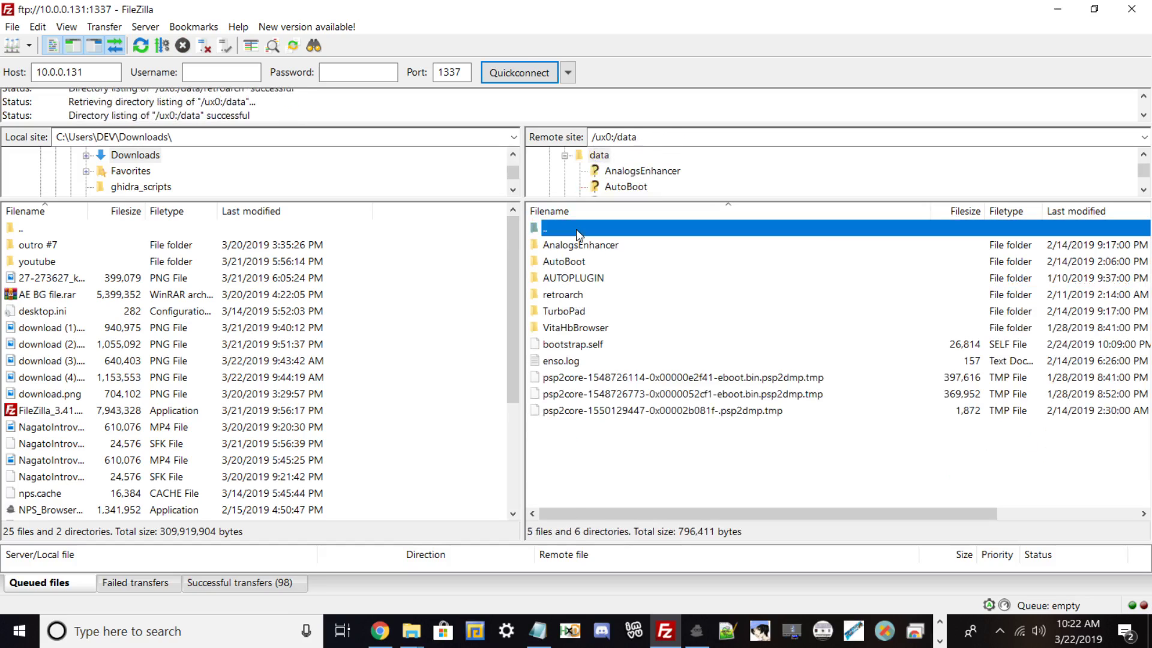
pyautogui.scroll(-8, 672, 390)
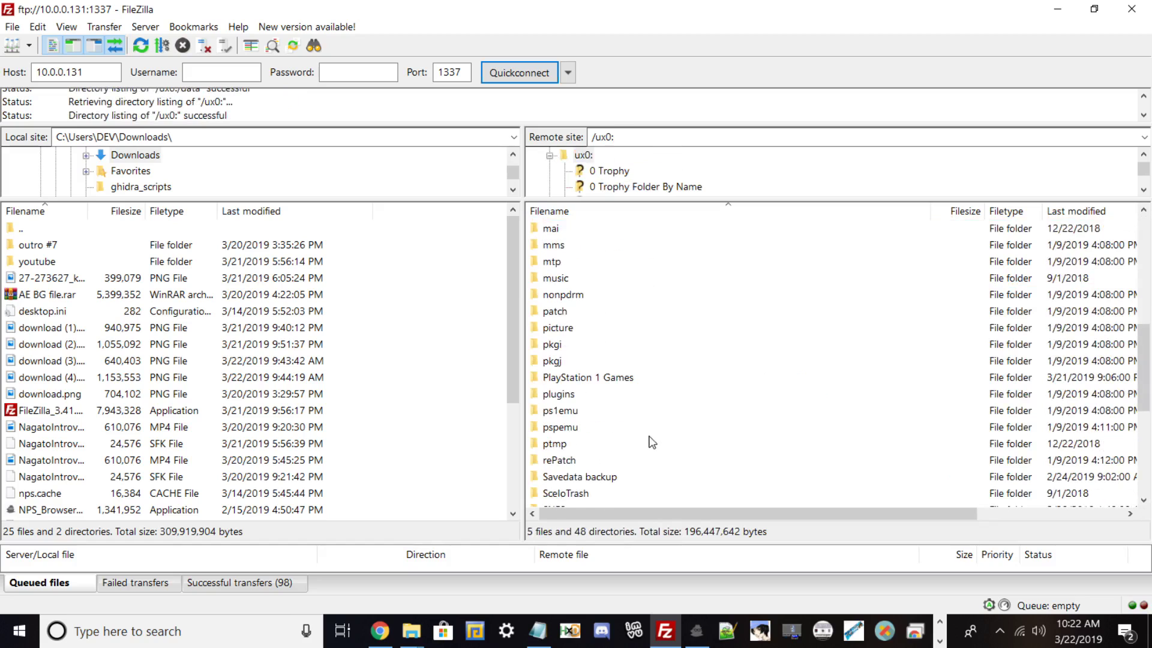
pyautogui.scroll(-5, 654, 388)
pyautogui.scroll(4, 600, 399)
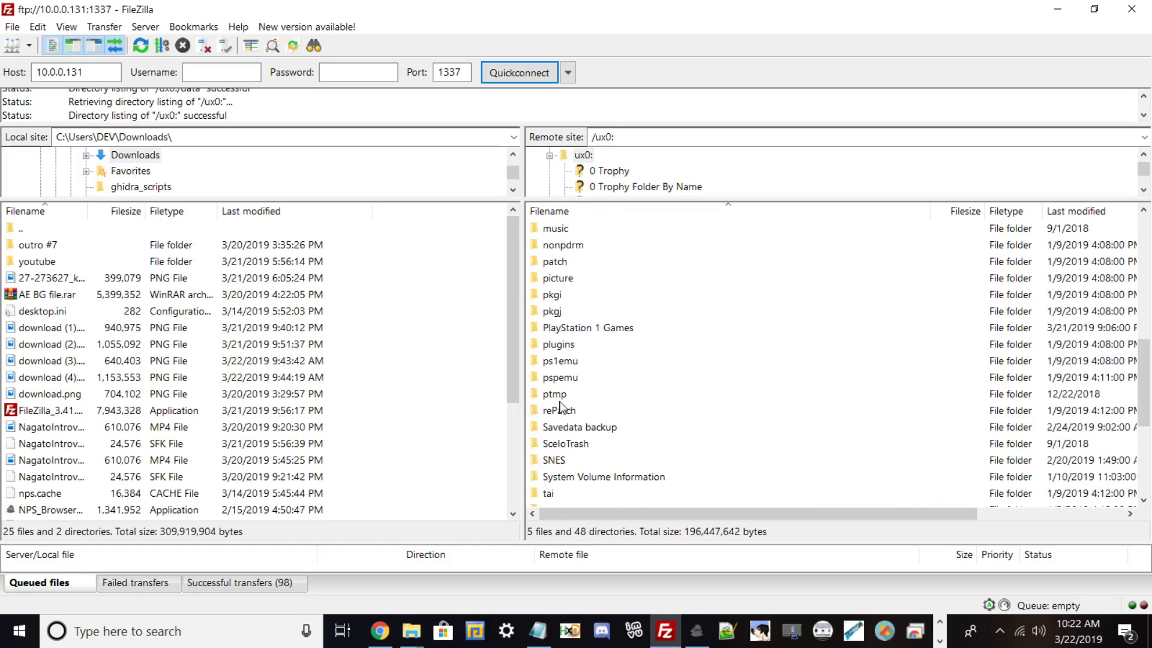
pyautogui.scroll(-4, 637, 402)
pyautogui.scroll(6, 637, 402)
# Step: Restore and narrow the FileZilla window beside the desktop files, place RetroArch.vpk below the PlayStation 1 Bios folder and select Crash Bandicoot (USA).bin
pyautogui.click(1094, 9)
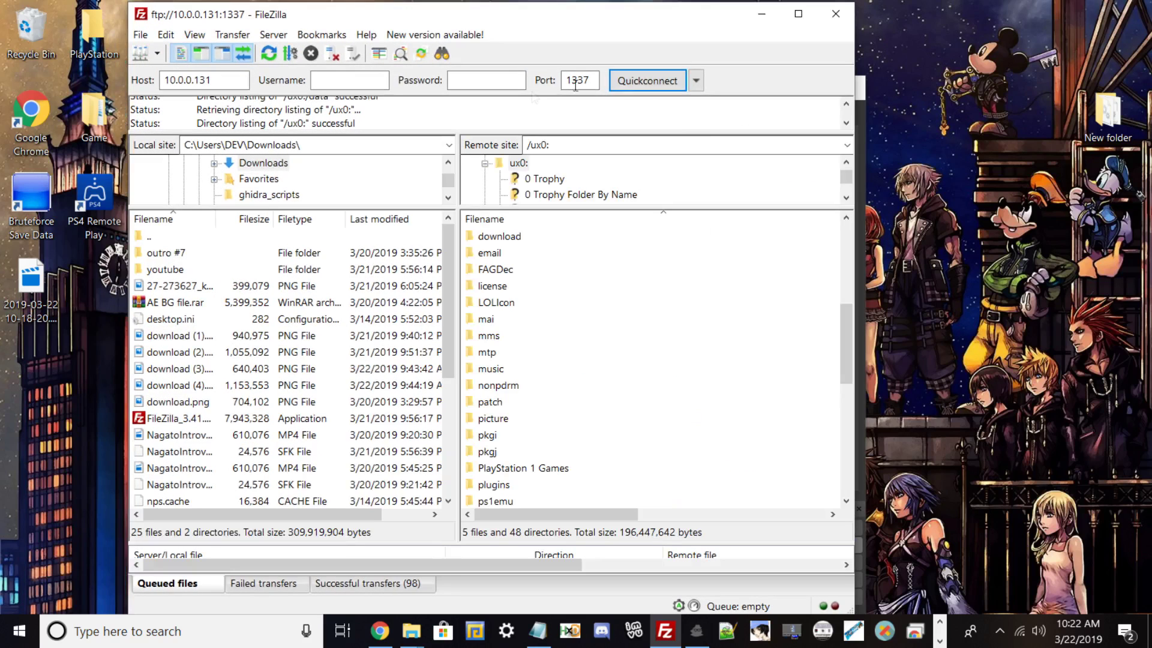
pyautogui.scroll(-5, 533, 440)
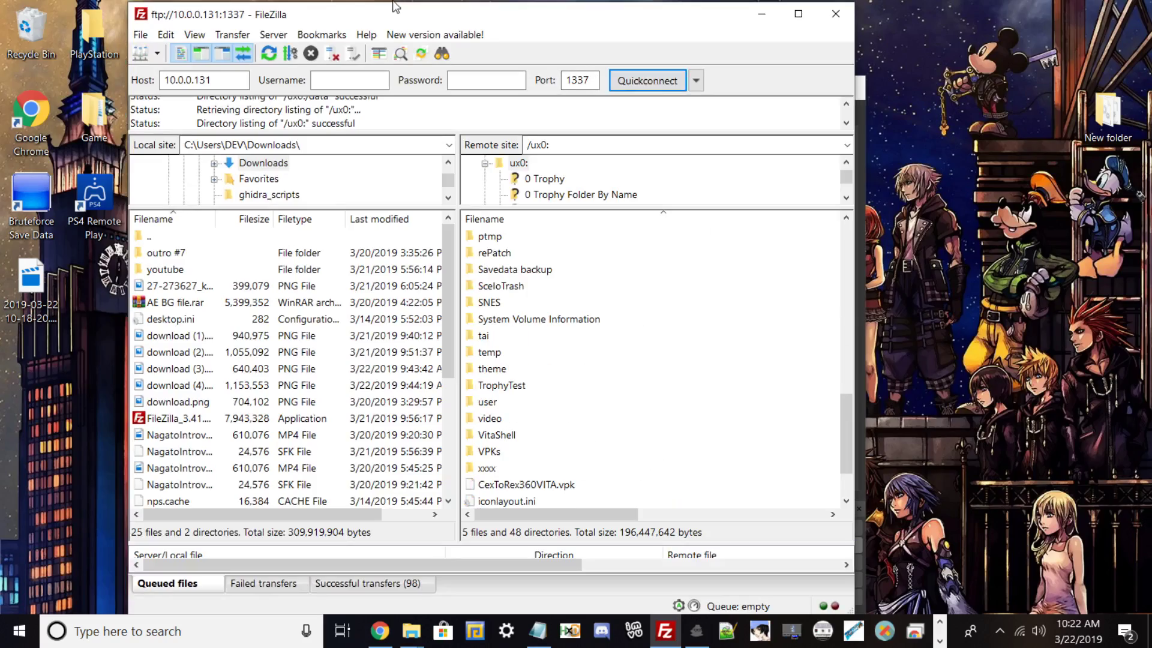
pyautogui.moveTo(420, 23)
pyautogui.mouseDown()
pyautogui.moveTo(343, 24)
pyautogui.moveTo(656, 35)
pyautogui.moveTo(492, 93)
pyautogui.moveTo(605, 118)
pyautogui.mouseUp()
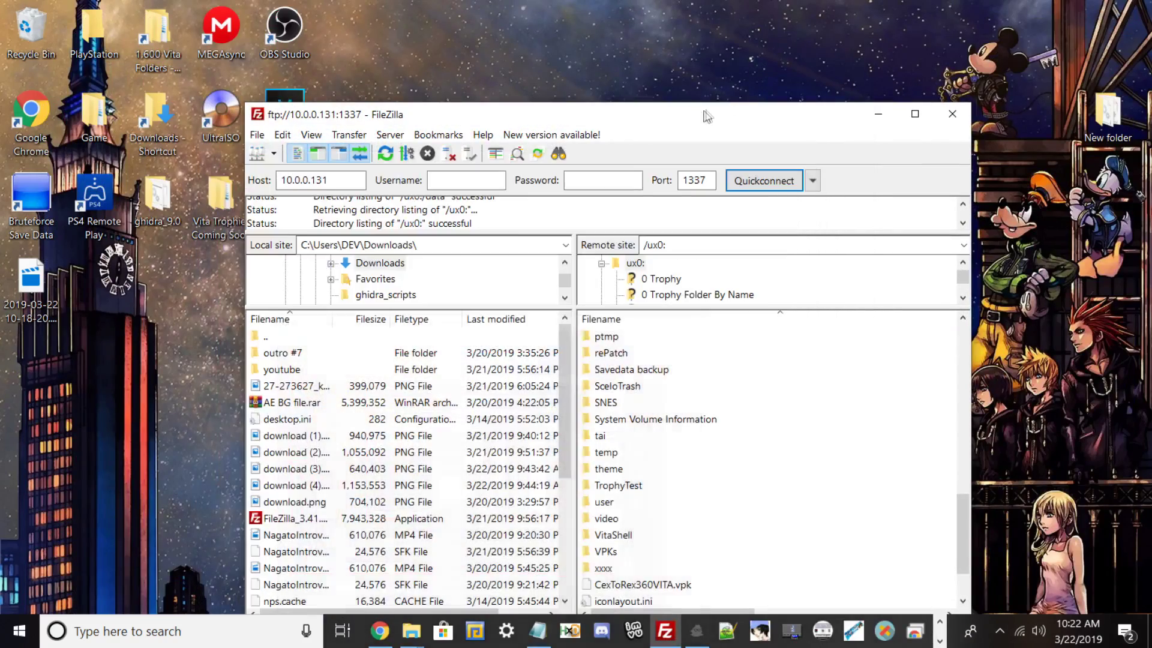
pyautogui.moveTo(705, 113); pyautogui.dragTo(301, 46)
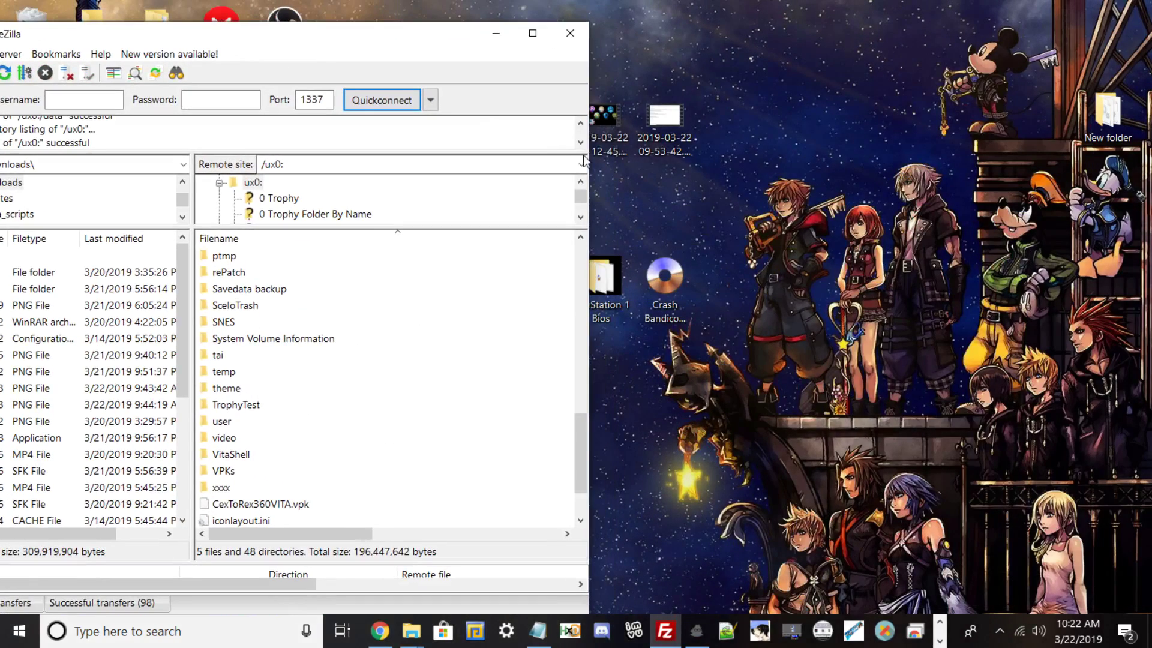
pyautogui.moveTo(585, 159); pyautogui.dragTo(463, 159)
pyautogui.moveTo(551, 285); pyautogui.dragTo(602, 459)
pyautogui.click(681, 299)
# Step: Open the PlayStation 1 Games folder in ux0: as the destination for Crash Bandicoot (USA).bin
pyautogui.scroll(1, 433, 439)
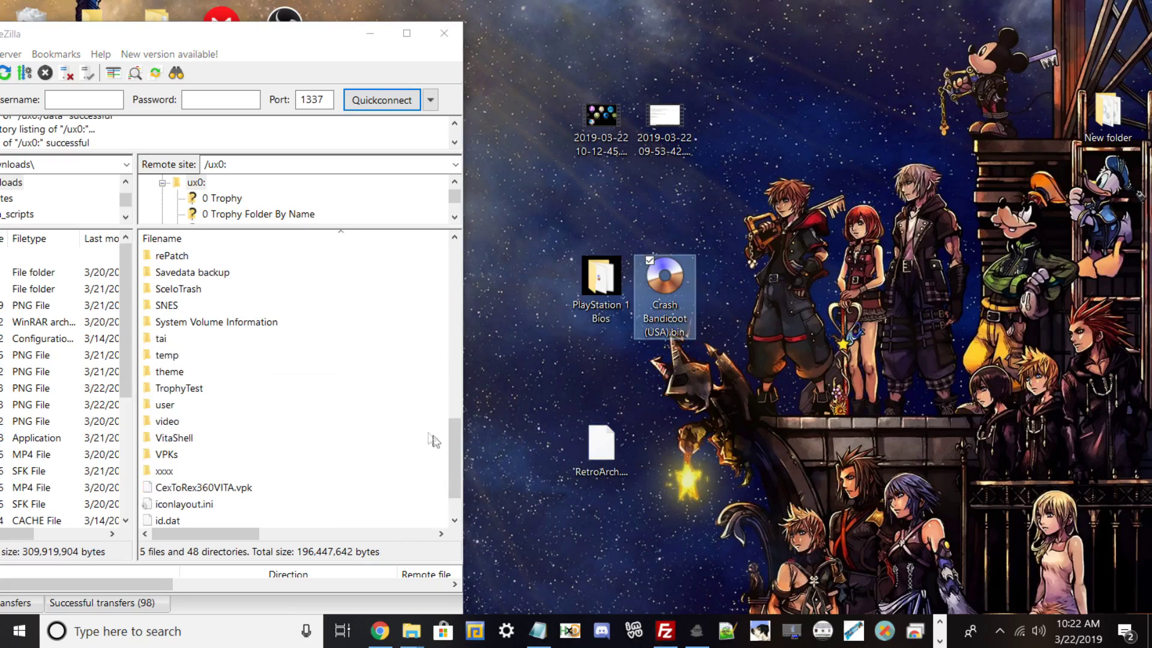
pyautogui.scroll(1, 294, 414)
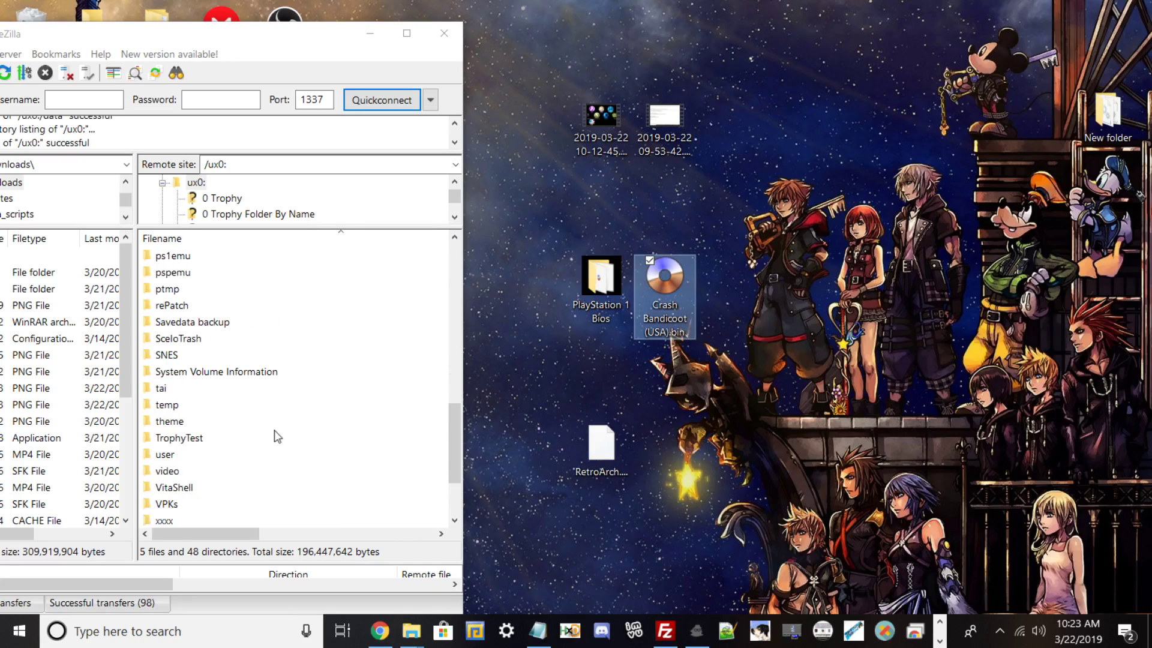
pyautogui.scroll(2, 278, 437)
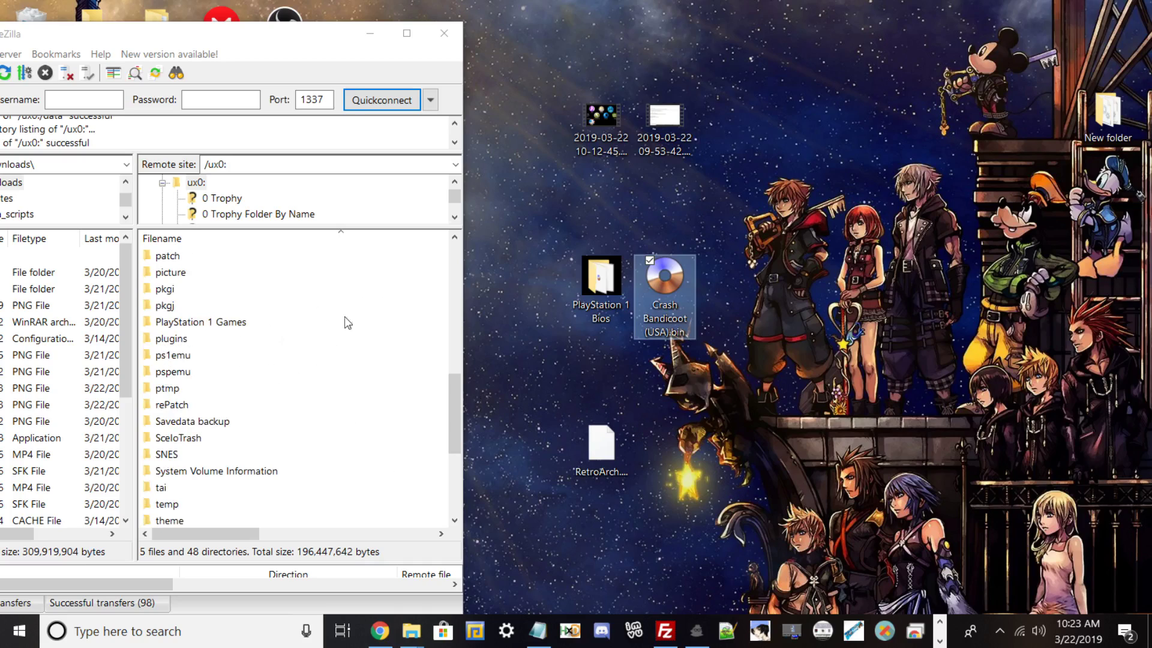
pyautogui.click(230, 325)
pyautogui.doubleClick(231, 332)
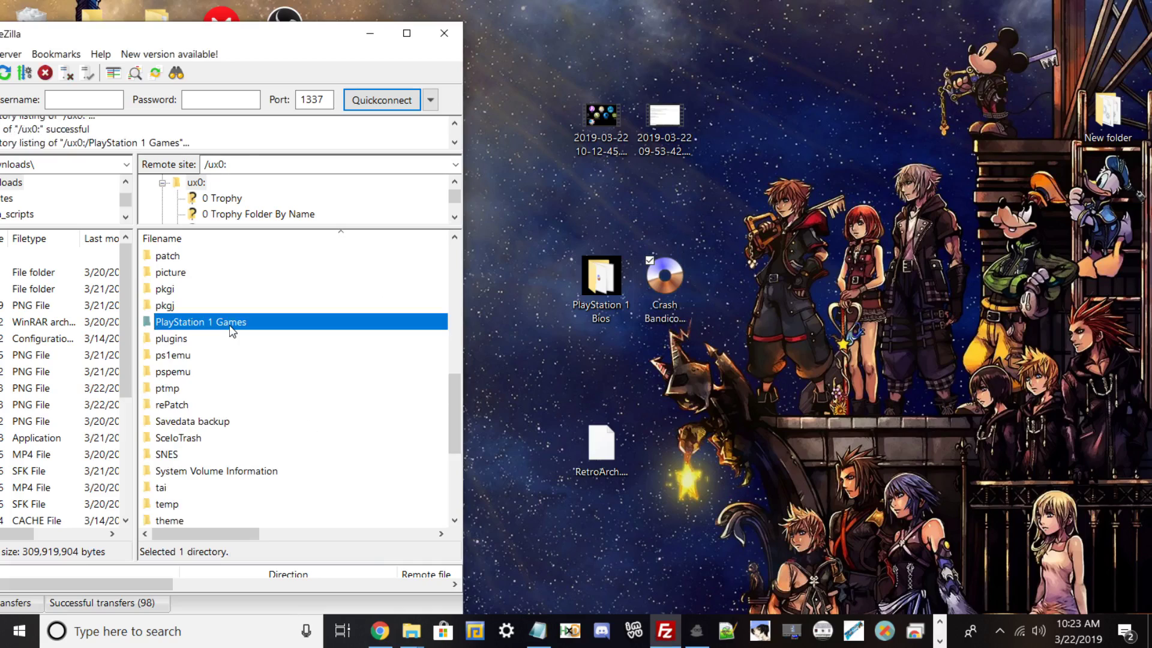
pyautogui.moveTo(660, 266); pyautogui.dragTo(203, 321)
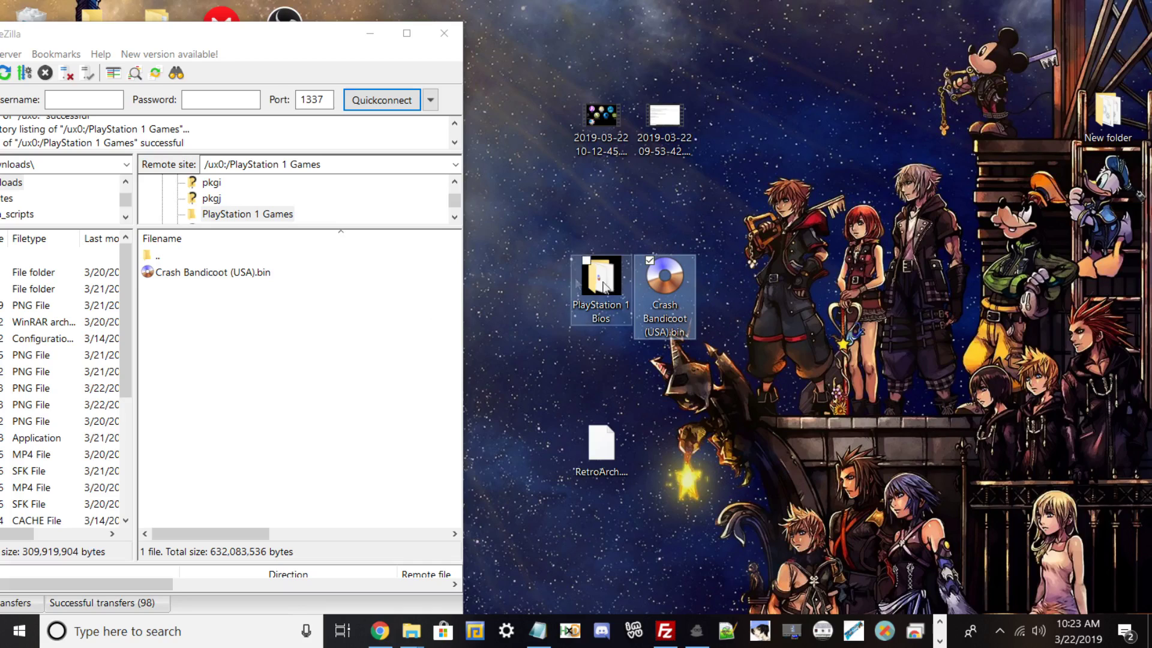
# Step: Switch from FileZilla back to OBS Studio for the PS Vita capture
pyautogui.click(372, 39)
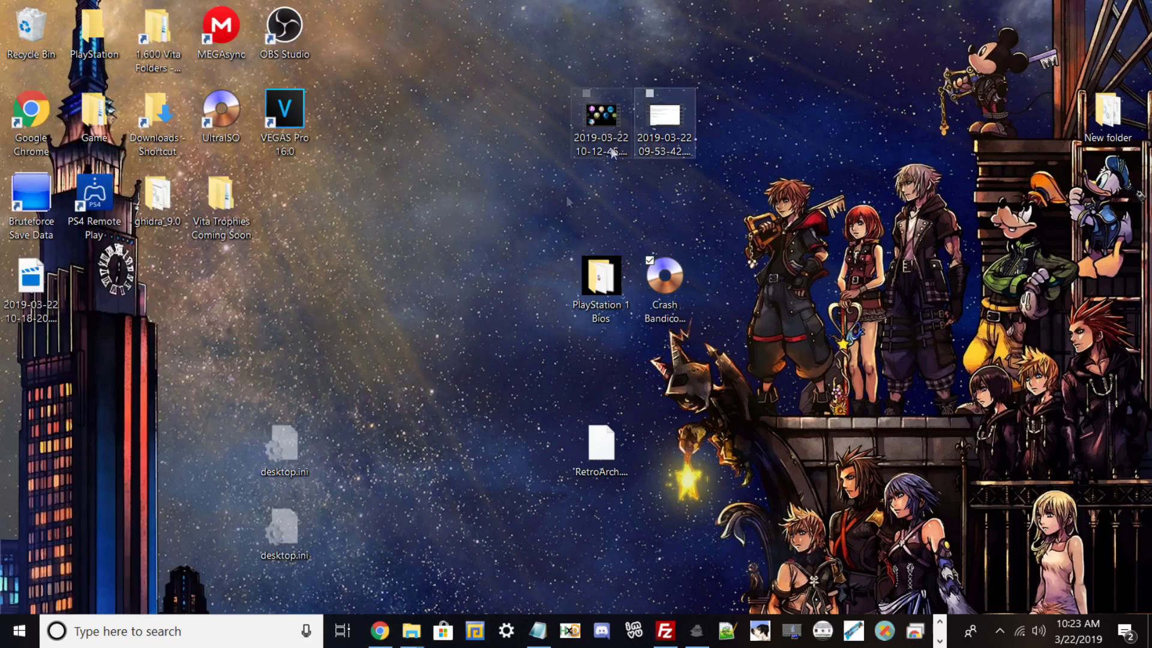
pyautogui.click(663, 631)
pyautogui.click(938, 641)
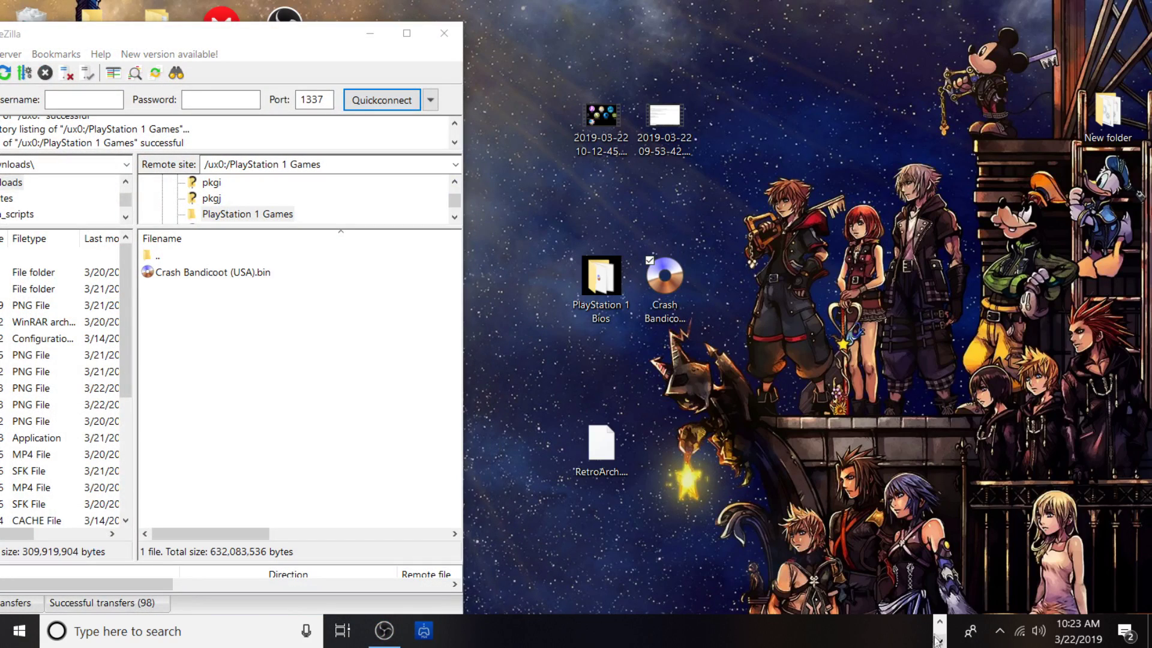
pyautogui.click(384, 630)
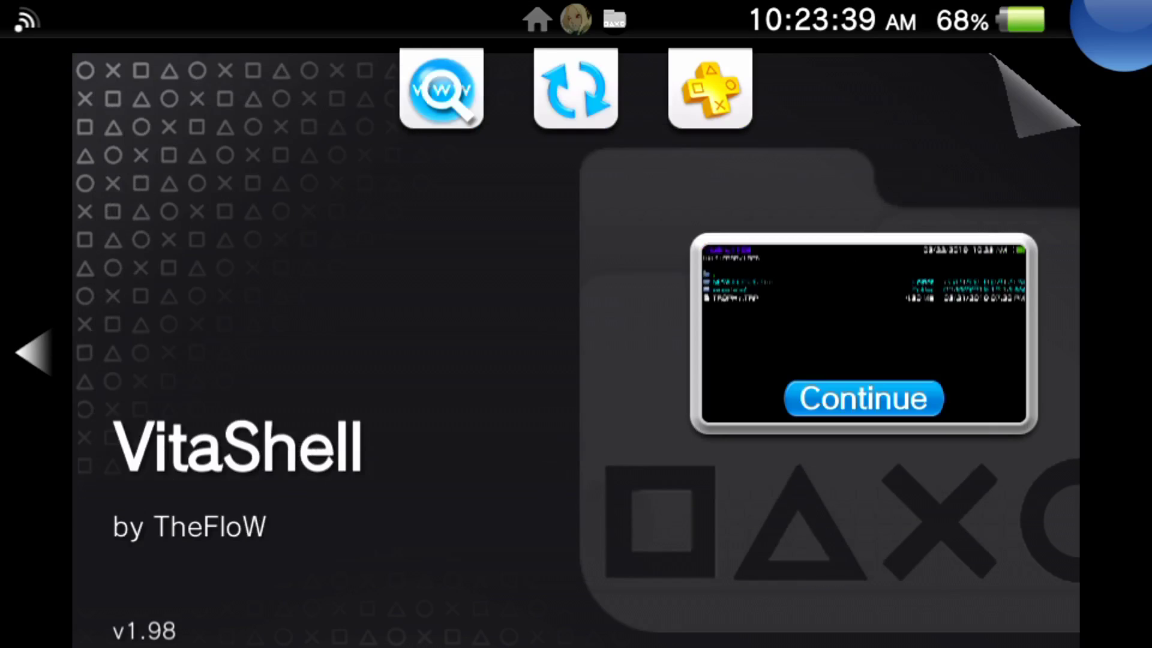
# Step: Resume VitaShell on the PS Vita and return to the ux0: folder list
pyautogui.press('Return')
pyautogui.press('Escape')
pyautogui.press('Escape')
pyautogui.press('Return')
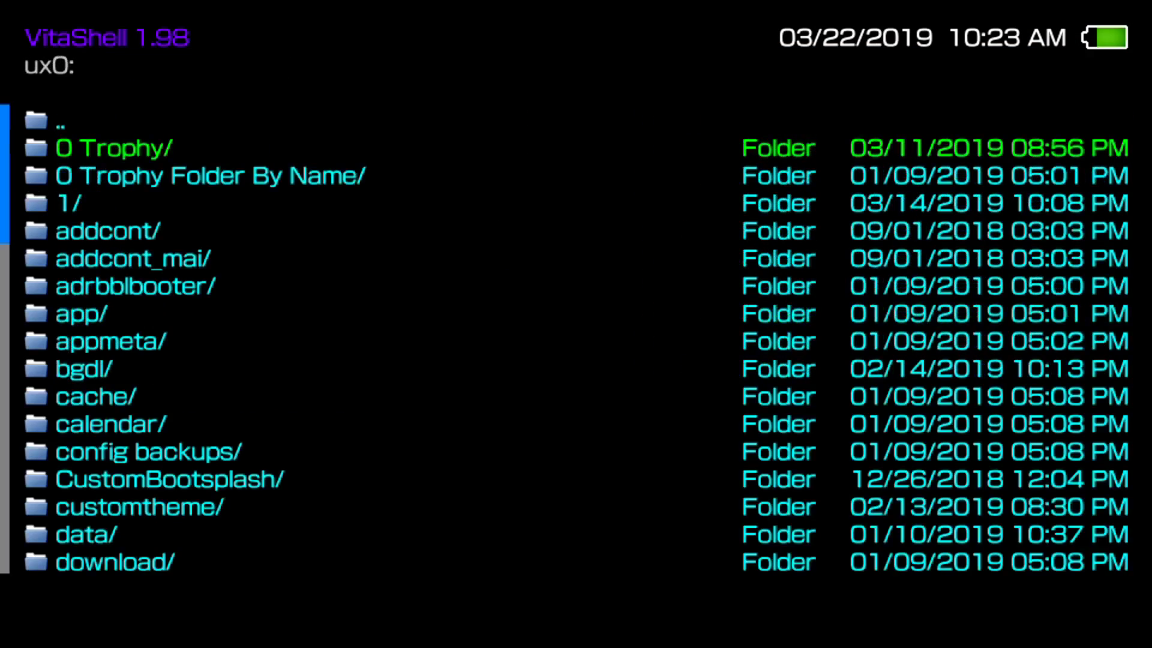
# Step: Find and open the VPKs folder in ux0: on the PS Vita
pyautogui.press('Down')
pyautogui.press('Down')
pyautogui.press('Down')
pyautogui.press('Down')
pyautogui.press('Down')
pyautogui.press('Down')
pyautogui.press('Down')
pyautogui.press('Down')
pyautogui.press('Down')
pyautogui.press('Down')
pyautogui.press('Down')
pyautogui.press('Down')
pyautogui.press('Down')
pyautogui.press('Down')
pyautogui.press('Down')
pyautogui.press('Down')
pyautogui.press('Down')
pyautogui.press('Down')
pyautogui.press('Down')
pyautogui.press('Down')
pyautogui.press('Up')
pyautogui.press('Down')
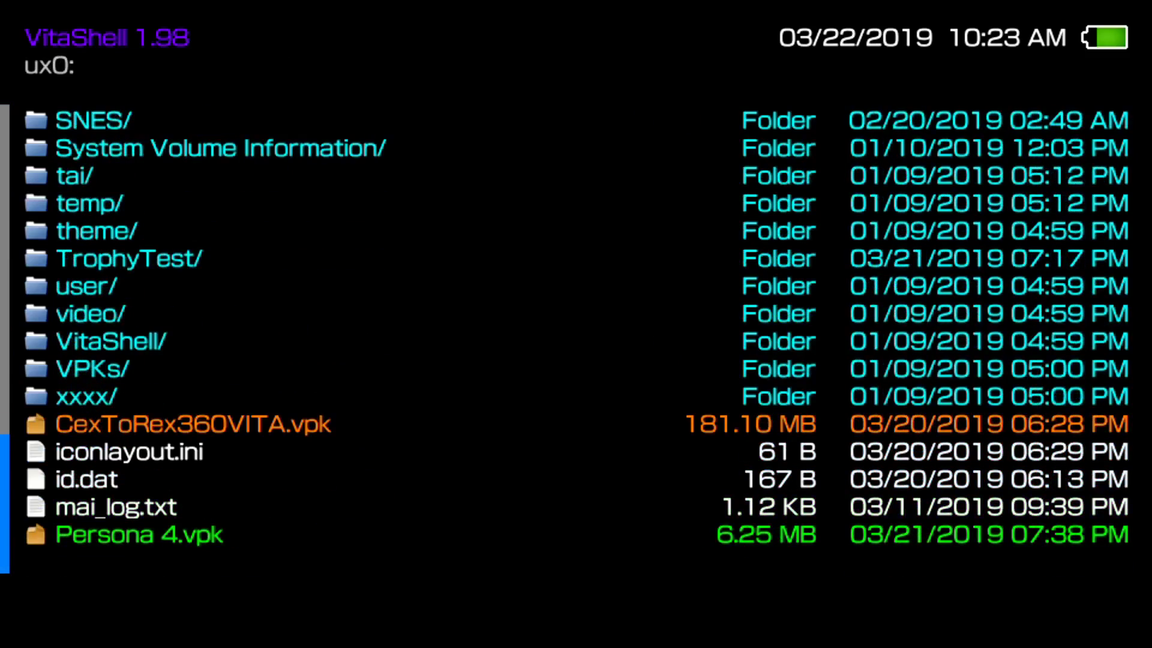
pyautogui.press('Up')
pyautogui.press('Up')
pyautogui.press('Up')
pyautogui.press('Up')
pyautogui.press('Up')
pyautogui.press('Up')
pyautogui.press('Up')
pyautogui.press('Up')
pyautogui.press('Up')
pyautogui.press('Up')
pyautogui.press('Up')
pyautogui.press('Up')
pyautogui.press('Down')
pyautogui.press('Down')
pyautogui.press('Down')
pyautogui.press('Down')
pyautogui.press('Down')
pyautogui.press('Down')
pyautogui.press('Down')
pyautogui.press('Down')
pyautogui.press('Down')
pyautogui.press('Down')
pyautogui.press('Up')
pyautogui.press('Up')
pyautogui.press('Up')
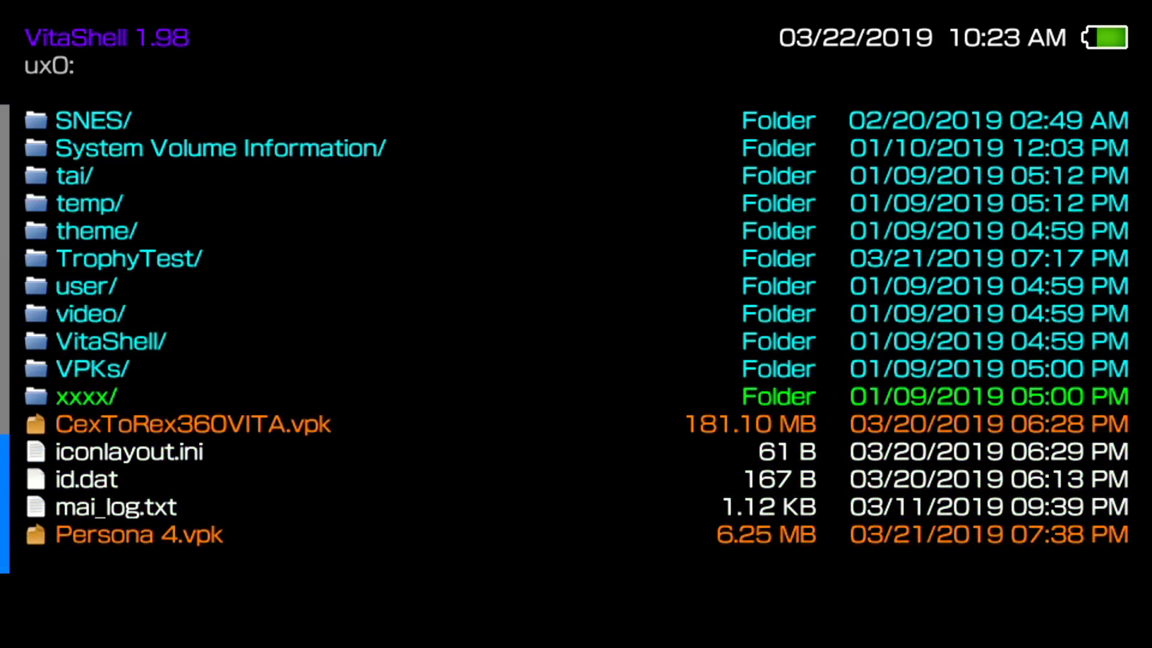
pyautogui.press('Up')
pyautogui.press('Return')
# Step: Highlight RetroArch.vpk in the VPKs folder
pyautogui.press('Down')
pyautogui.press('Down')
pyautogui.press('Down')
pyautogui.press('Down')
pyautogui.press('Down')
pyautogui.press('Down')
pyautogui.press('Down')
pyautogui.press('Down')
pyautogui.press('Down')
pyautogui.press('Down')
pyautogui.press('Down')
pyautogui.press('Down')
pyautogui.press('Down')
pyautogui.press('Down')
pyautogui.press('Down')
pyautogui.press('Down')
pyautogui.press('Down')
pyautogui.press('Down')
pyautogui.press('Down')
pyautogui.press('Down')
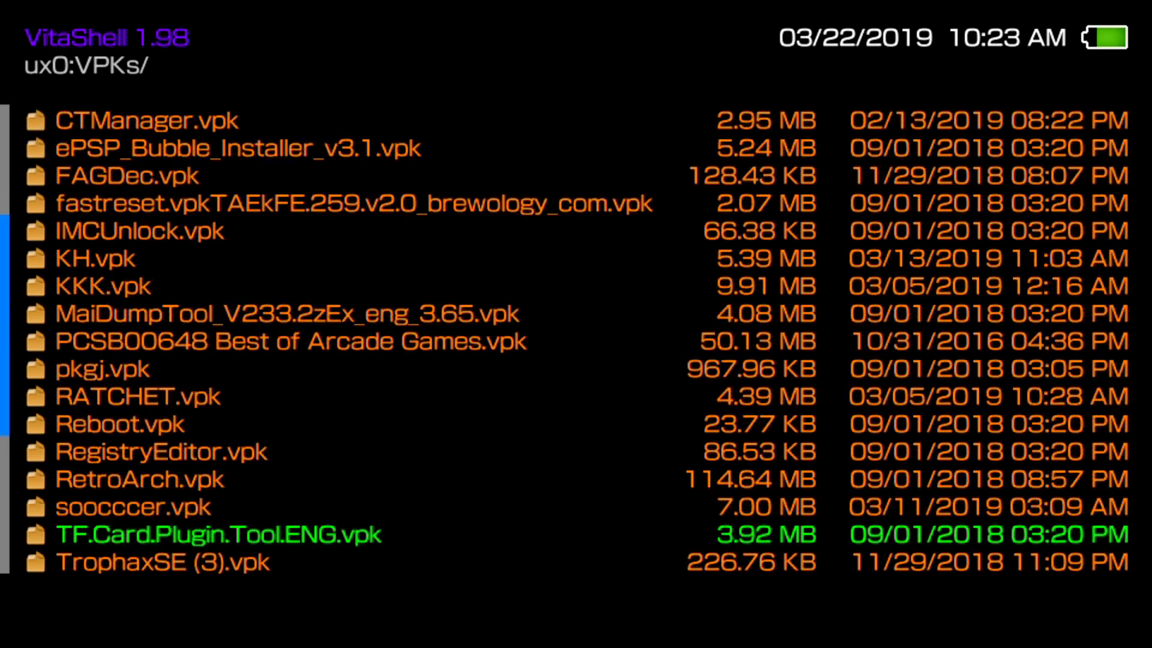
pyautogui.press('Up')
pyautogui.press('Up')
pyautogui.press('Up')
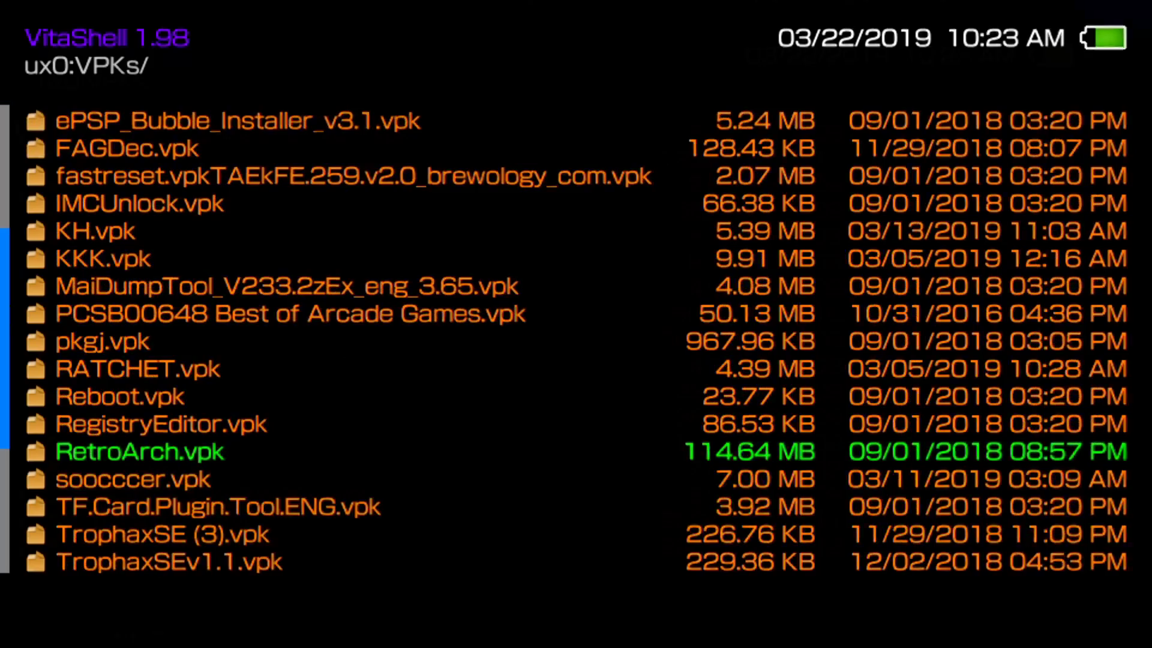
# Step: Return to the PS Vita home screen and highlight the RetroArch app
pyautogui.press('super')
pyautogui.press('super')
pyautogui.press('Down')
pyautogui.press('Right')
pyautogui.press('Right')
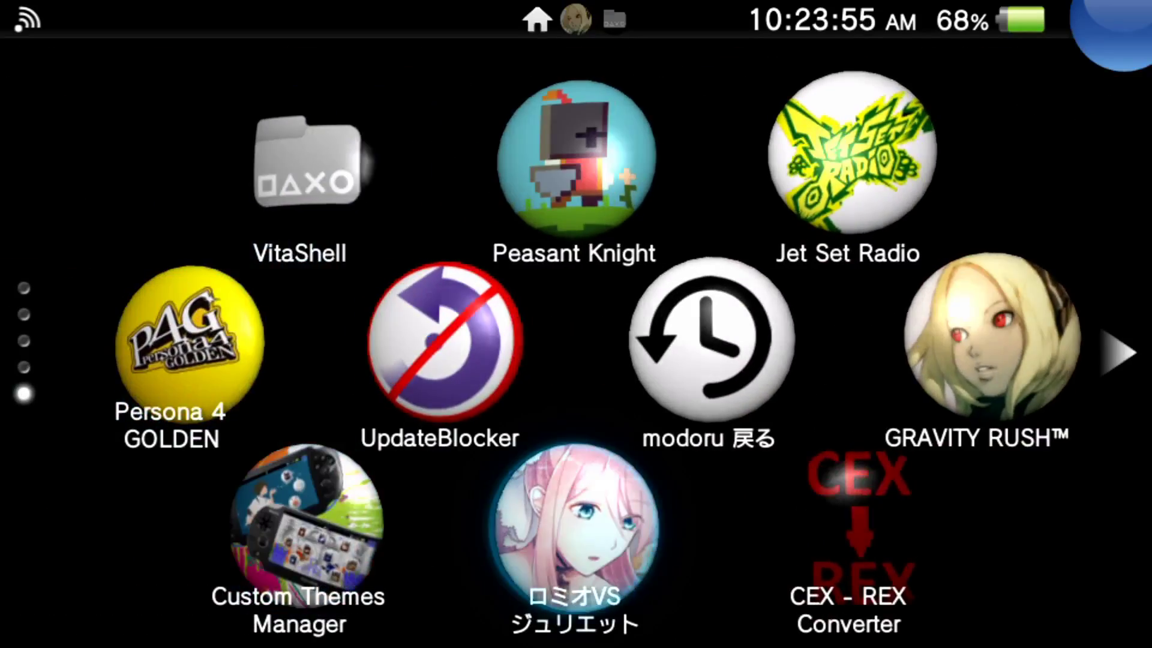
pyautogui.press('Up')
pyautogui.press('Up')
pyautogui.press('Up')
pyautogui.press('Left')
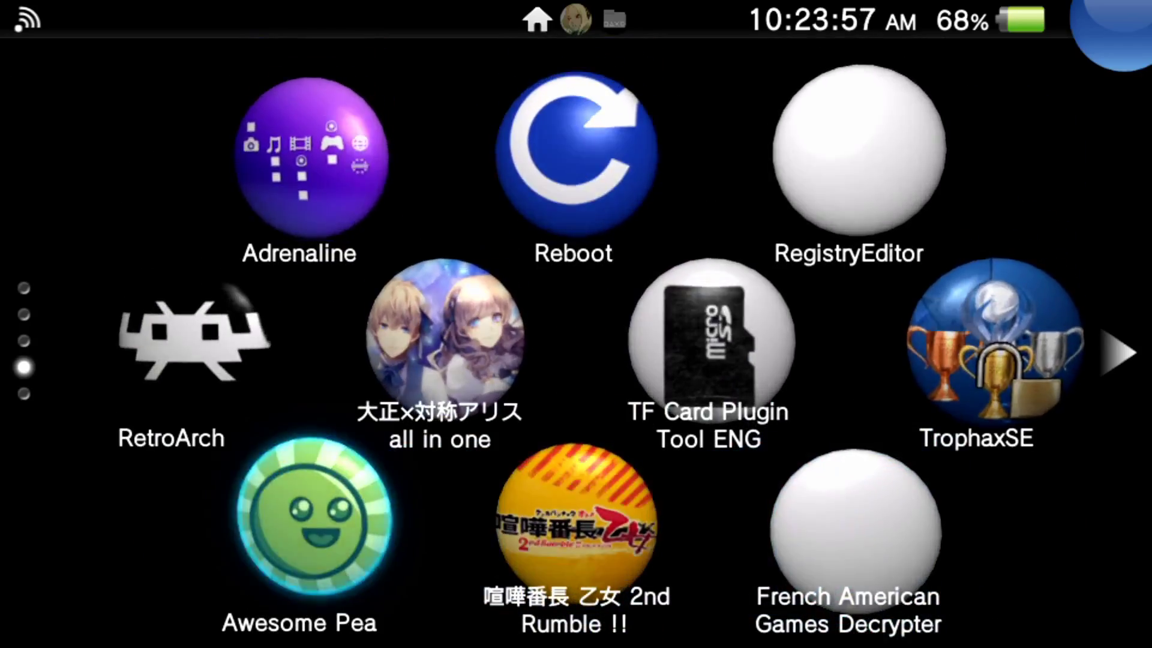
pyautogui.press('Up')
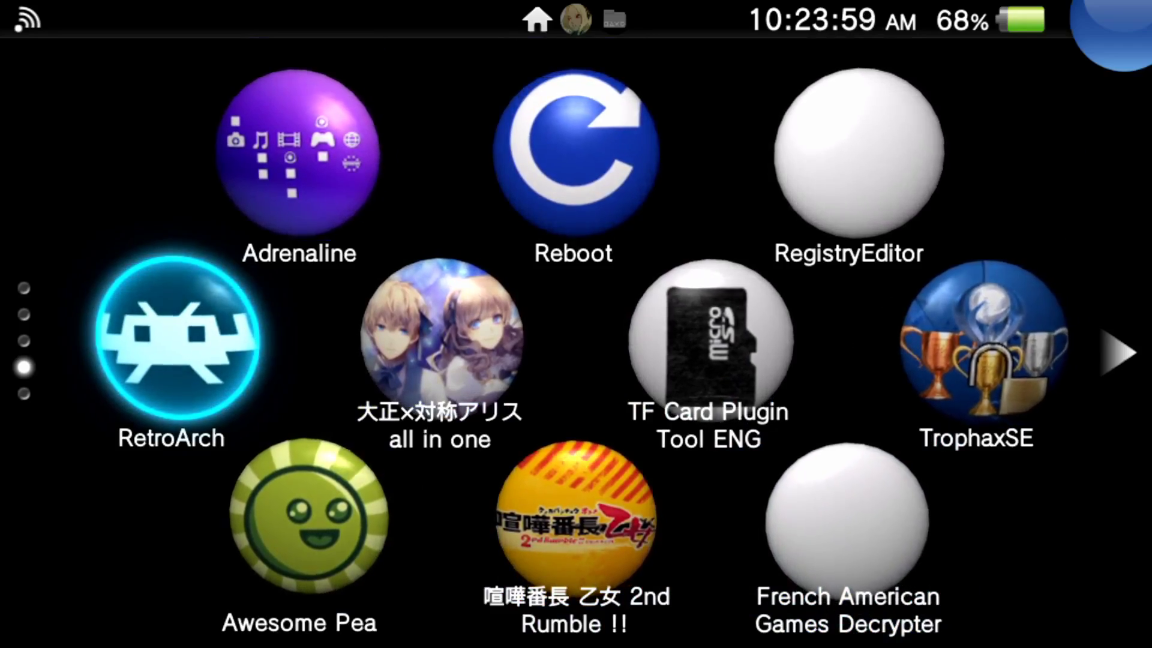
# Step: Launch RetroArch from the PS Vita home screen, allowing VitaShell to close
pyautogui.press('Return')
pyautogui.press('Return')
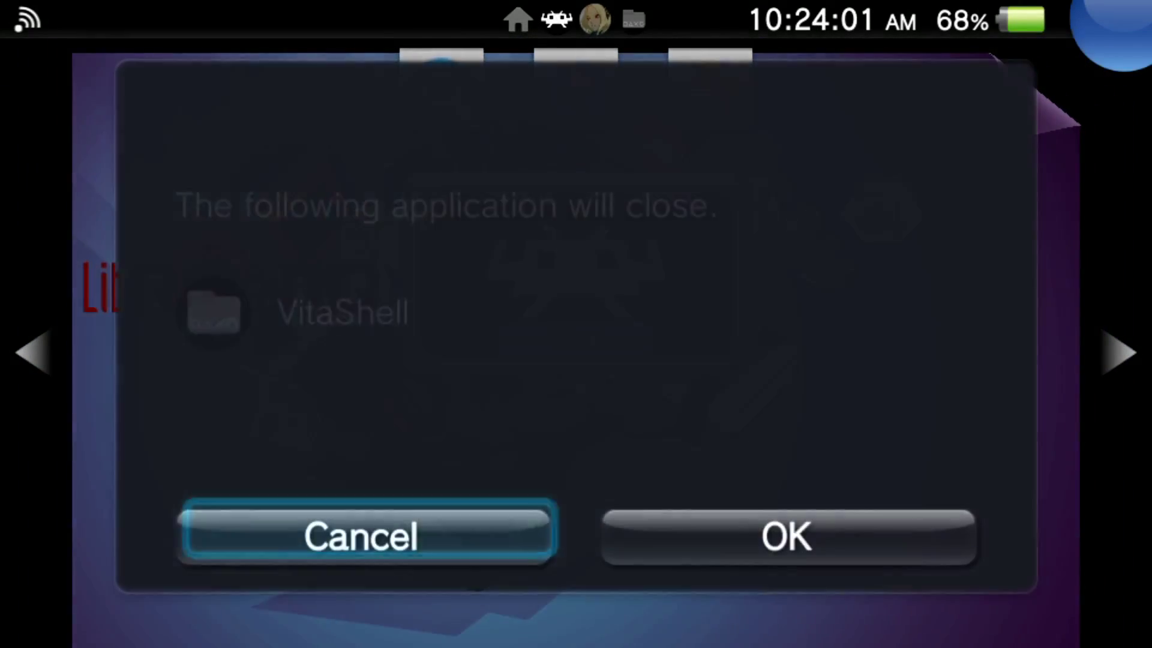
pyautogui.press('Right')
pyautogui.press('Return')
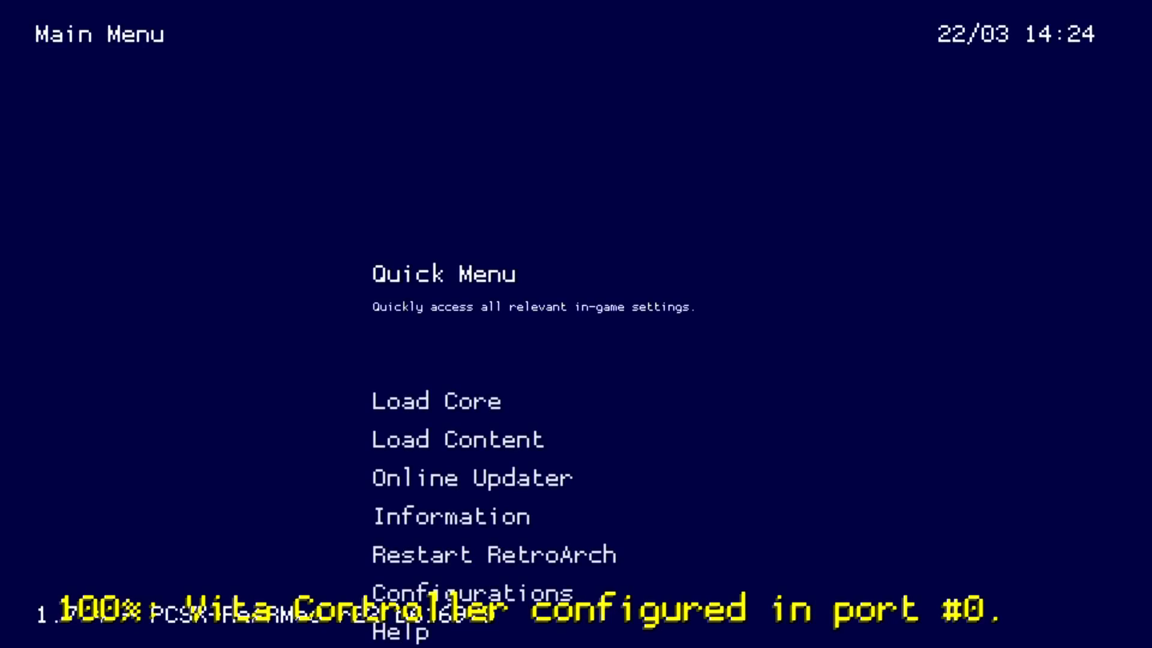
# Step: Look through RetroArch's main menu, settings and Favorites pages
pyautogui.press('Down')
pyautogui.press('Down')
pyautogui.press('Down')
pyautogui.press('Right')
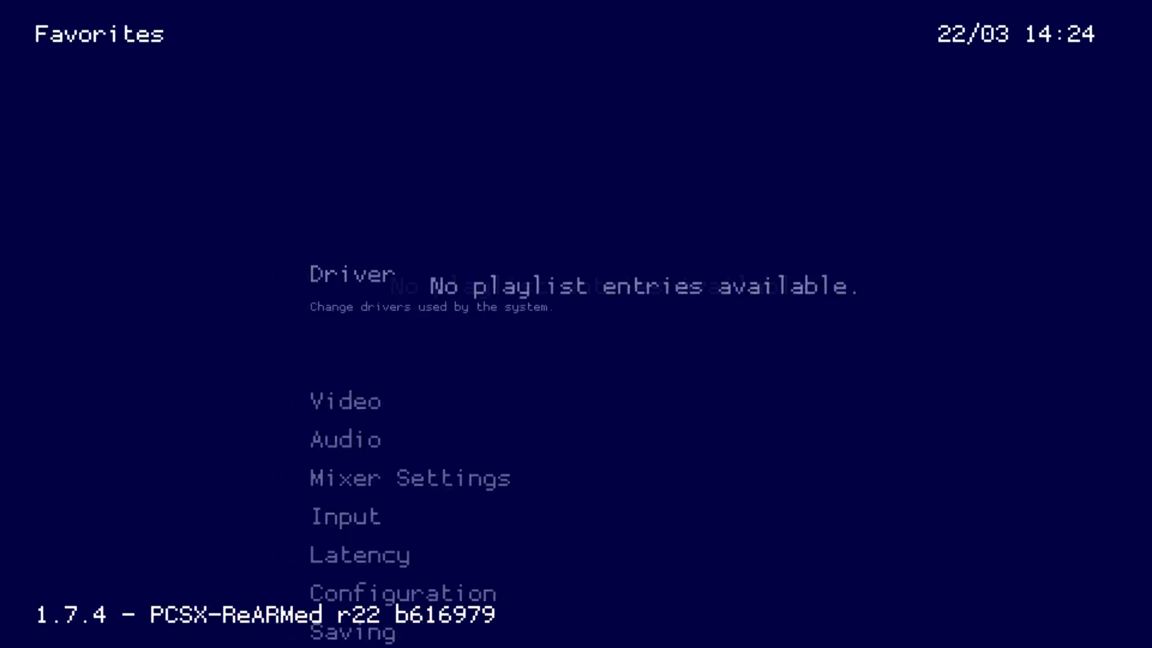
pyautogui.press('Right')
pyautogui.press('Left')
pyautogui.press('Left')
# Step: Leave RetroArch, switch to VitaShell and go back from the VPKs folder to the ux0: folder list
pyautogui.press('super')
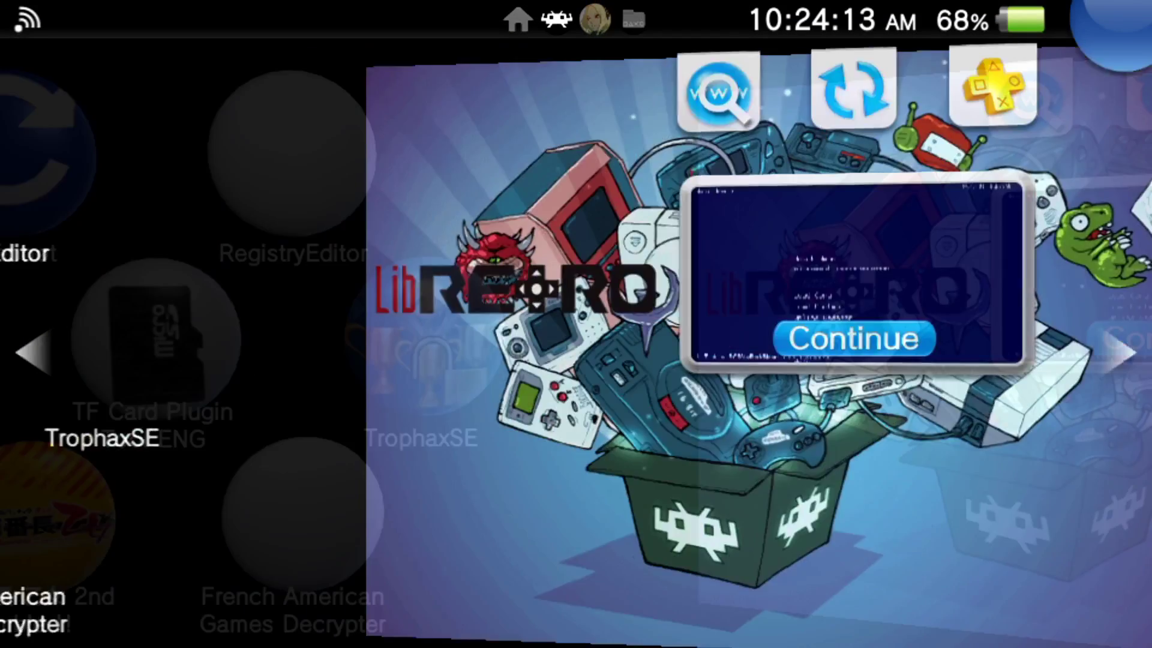
pyautogui.press('Right')
pyautogui.press('Return')
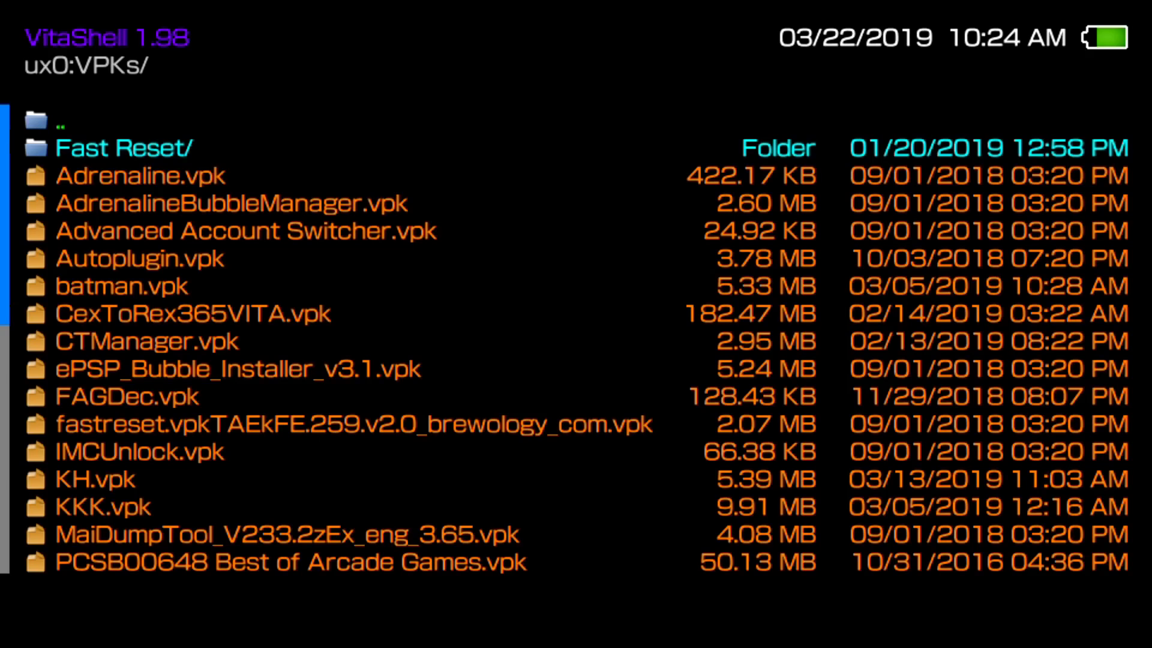
pyautogui.press('Return')
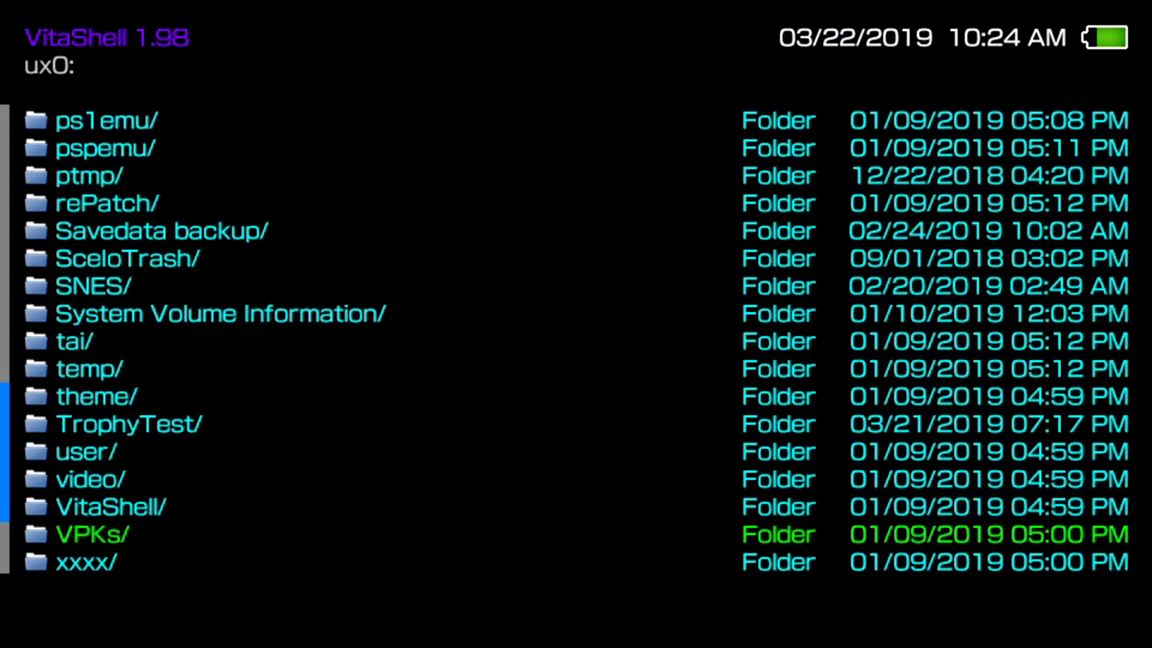
# Step: Start VitaShell's FTP server and keep it running in the background
pyautogui.press('Up')
pyautogui.press('Shift_R')
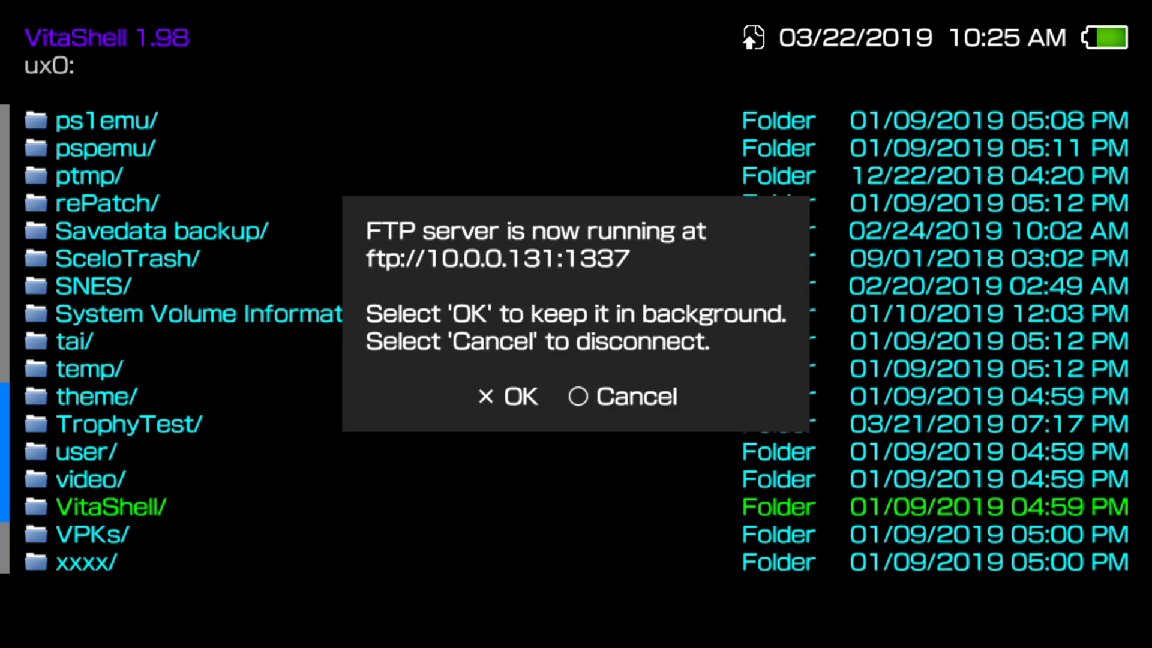
pyautogui.press('Return')
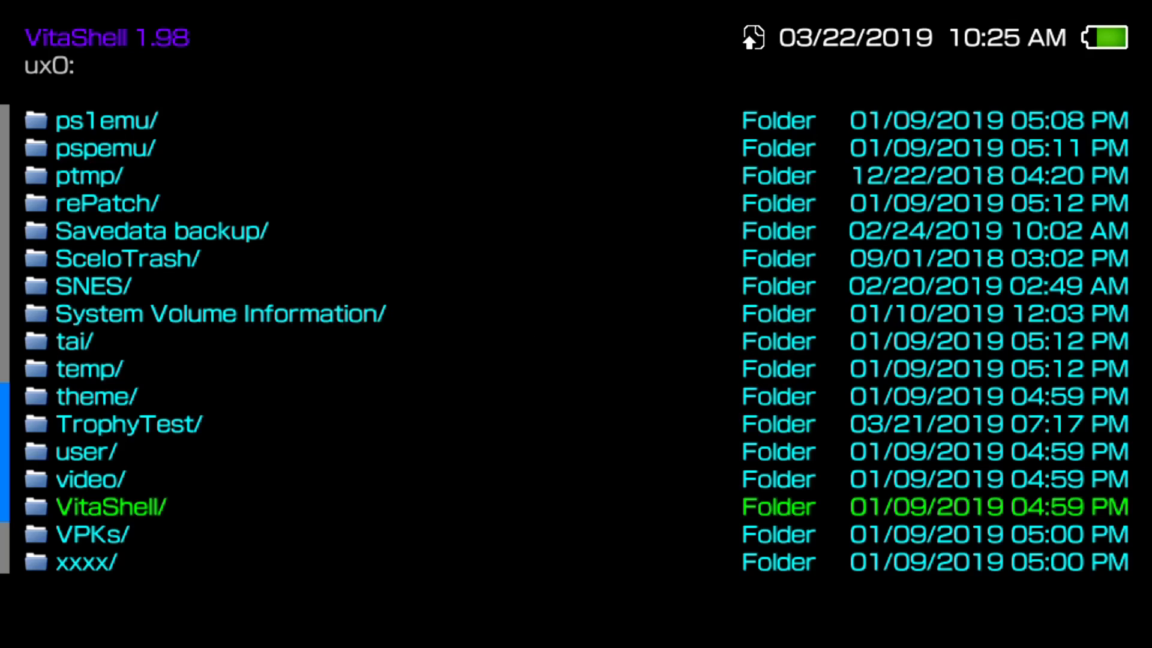
# Step: Make sure the SELECT button option is set to FTP in VitaShell's main settings
pyautogui.press('space')
pyautogui.press('Down')
pyautogui.press('Down')
pyautogui.press('Return')
pyautogui.press('Return')
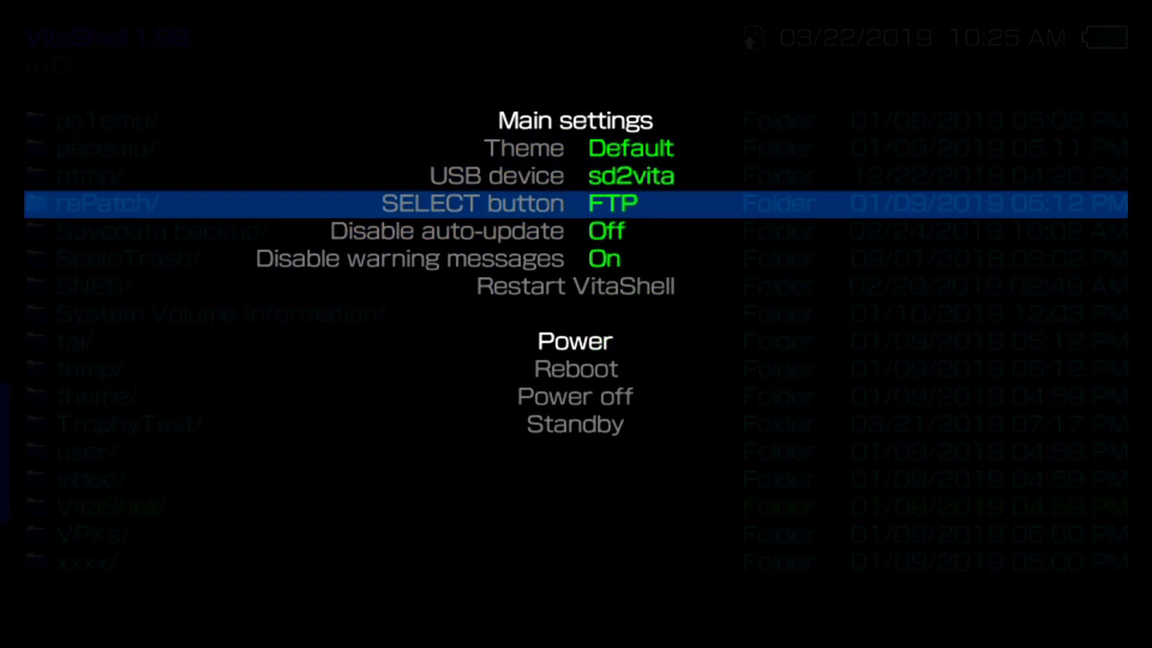
pyautogui.press('space')
pyautogui.press('space')
# Step: Leave VitaShell and return to the home screen page that holds RetroArch
pyautogui.press('Down')
pyautogui.press('Down')
pyautogui.press('Down')
pyautogui.press('Down')
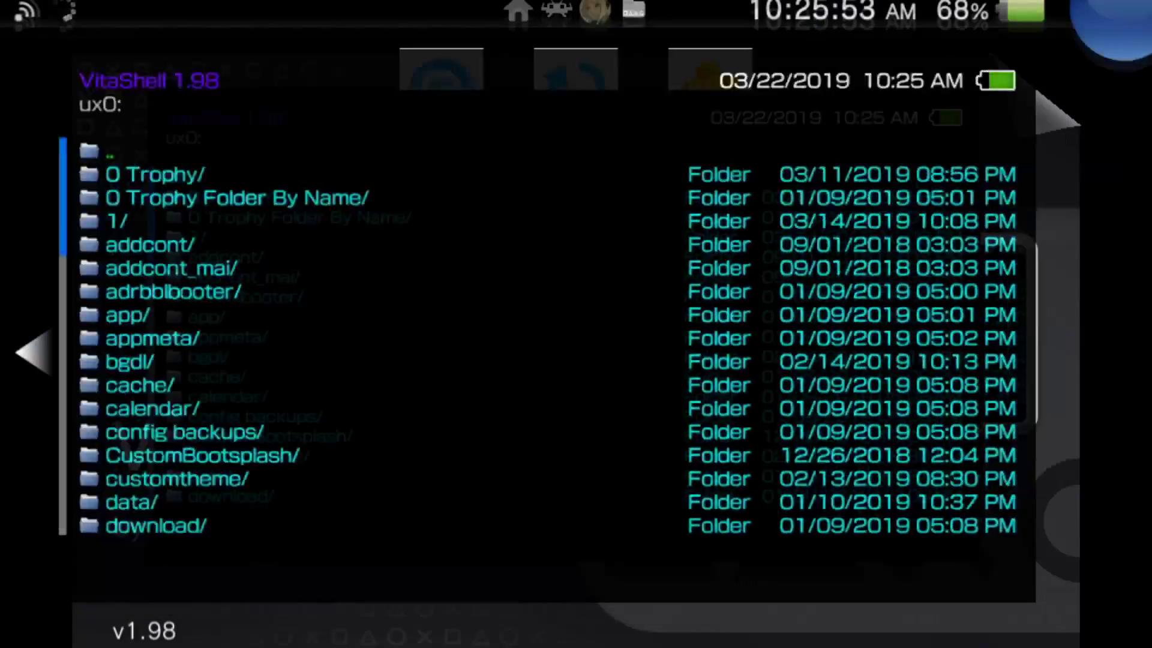
pyautogui.press('Left')
pyautogui.press('Left')
pyautogui.press('Left')
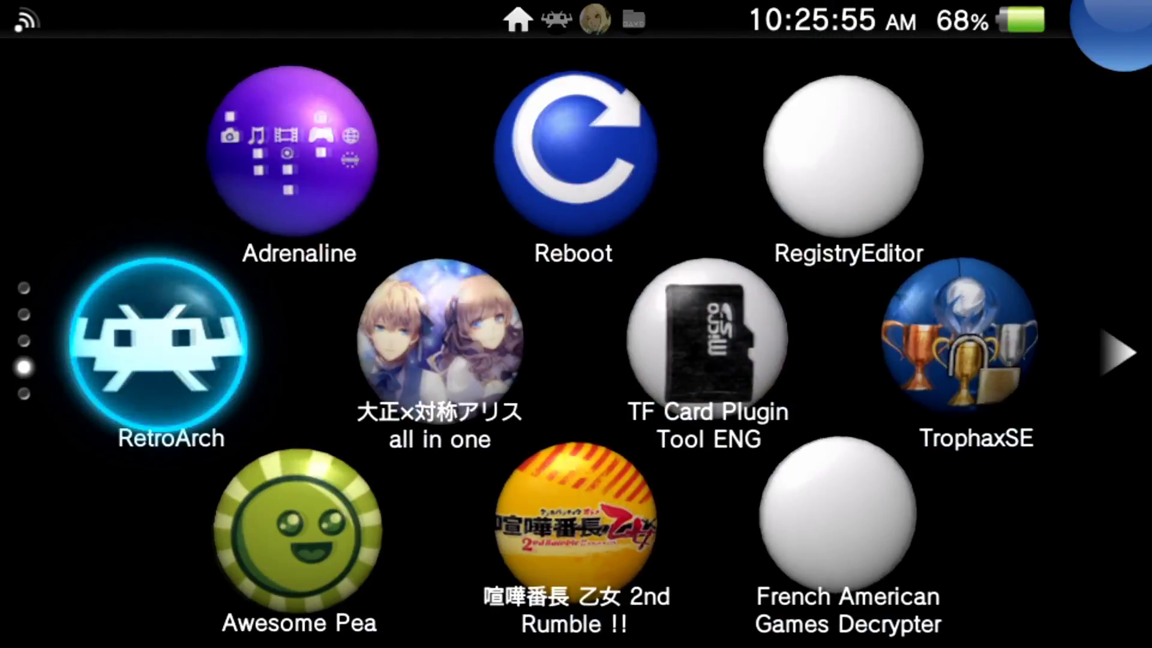
pyautogui.press('Up')
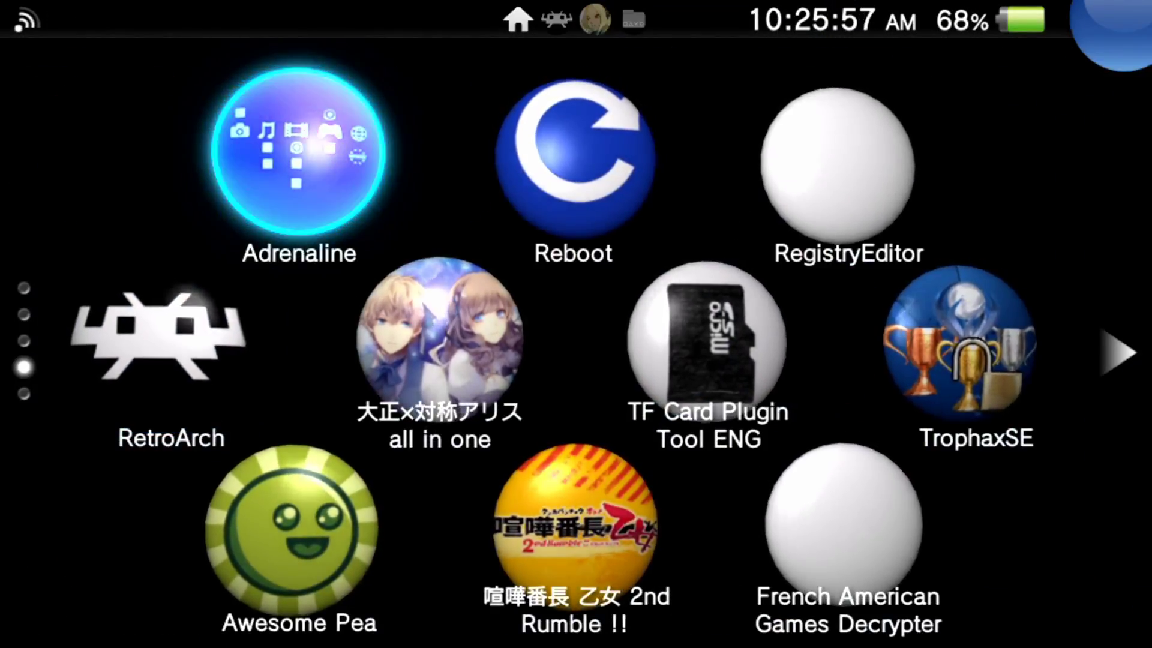
pyautogui.press('Up')
pyautogui.press('Up')
pyautogui.press('Down')
pyautogui.press('Down')
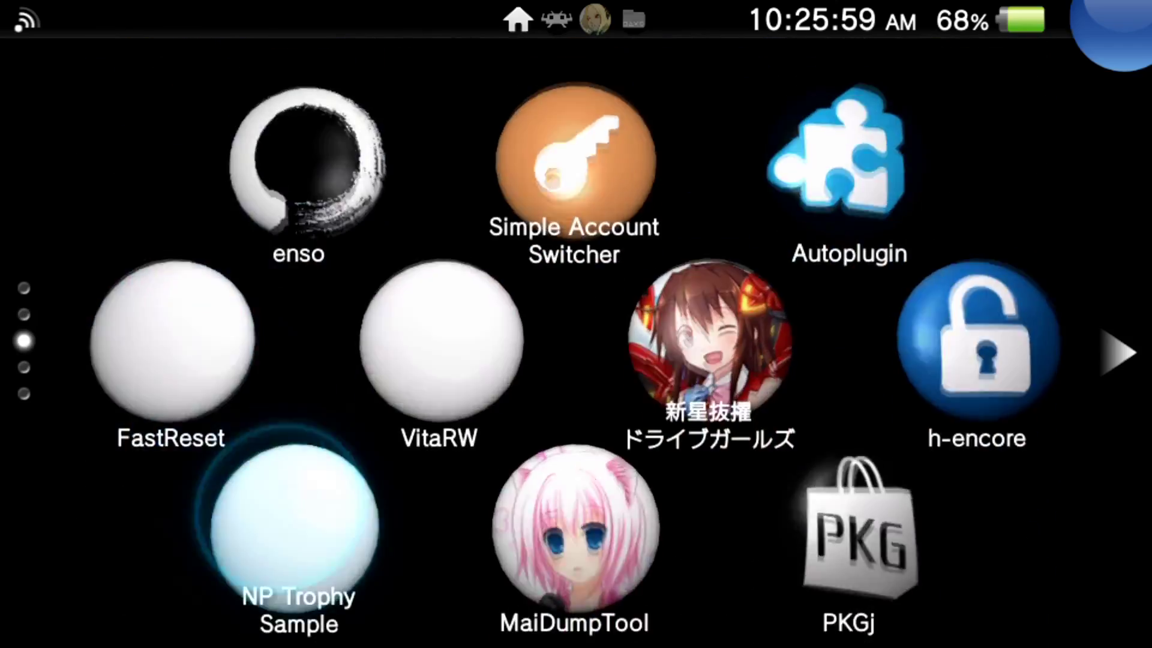
pyautogui.press('Up')
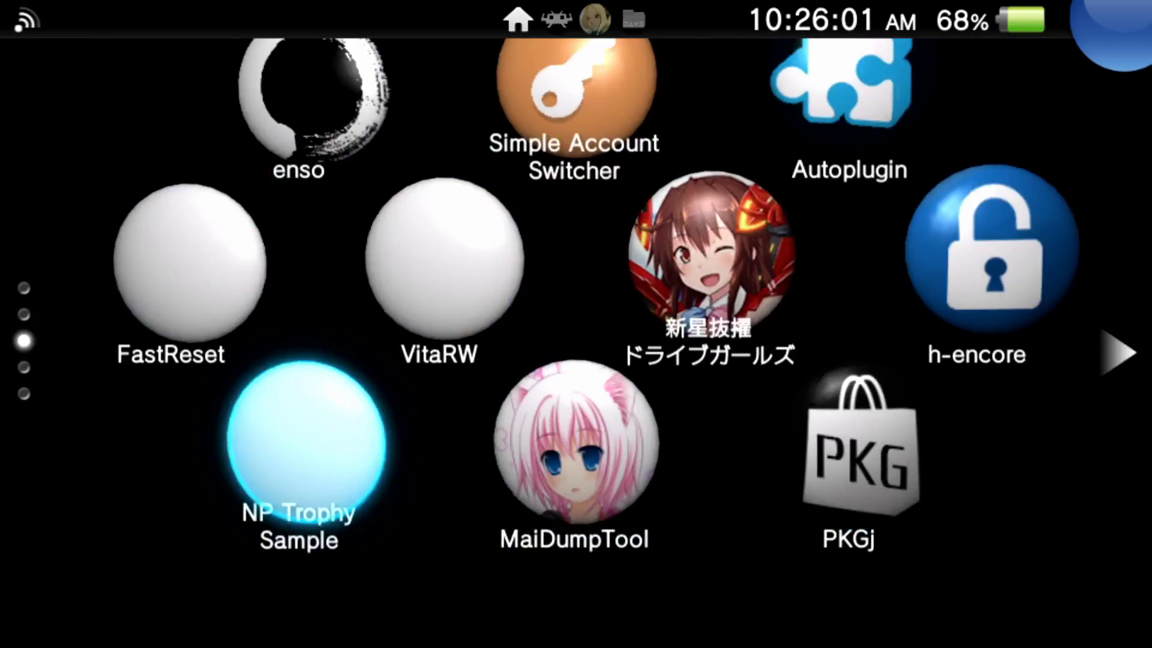
# Step: Select RetroArch on the home screen and launch it again
pyautogui.press('Down')
pyautogui.press('Down')
pyautogui.press('Return')
pyautogui.press('Return')
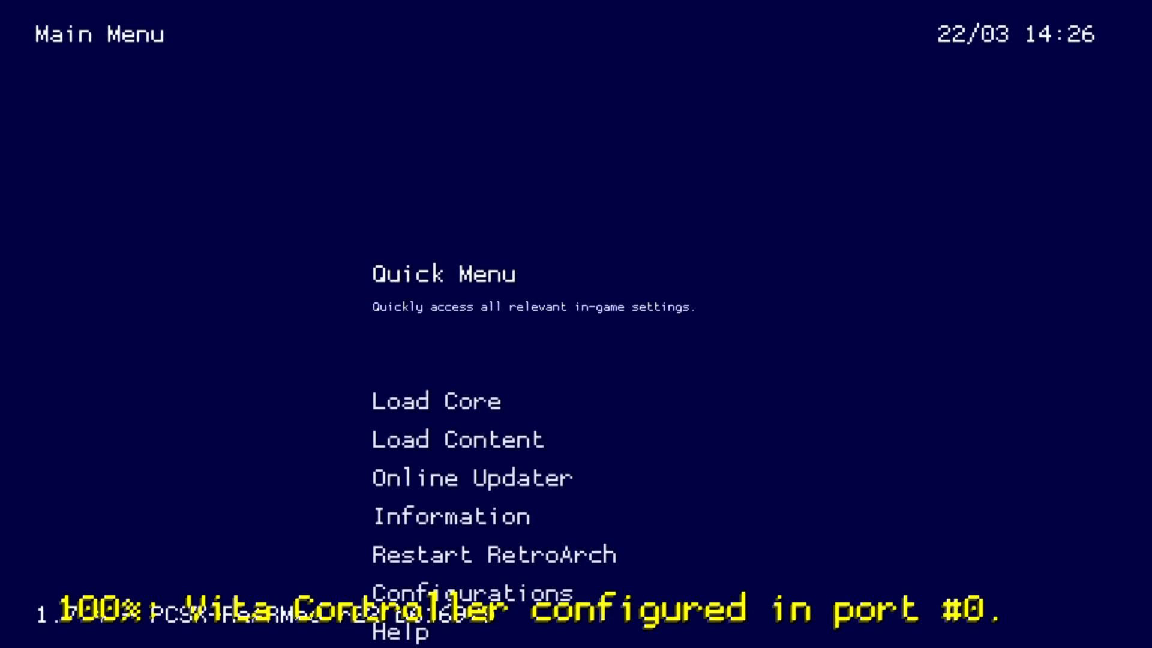
# Step: Open RetroArch's Load Core list and look through the cores for the PlayStation one
pyautogui.press('Down')
pyautogui.press('Down')
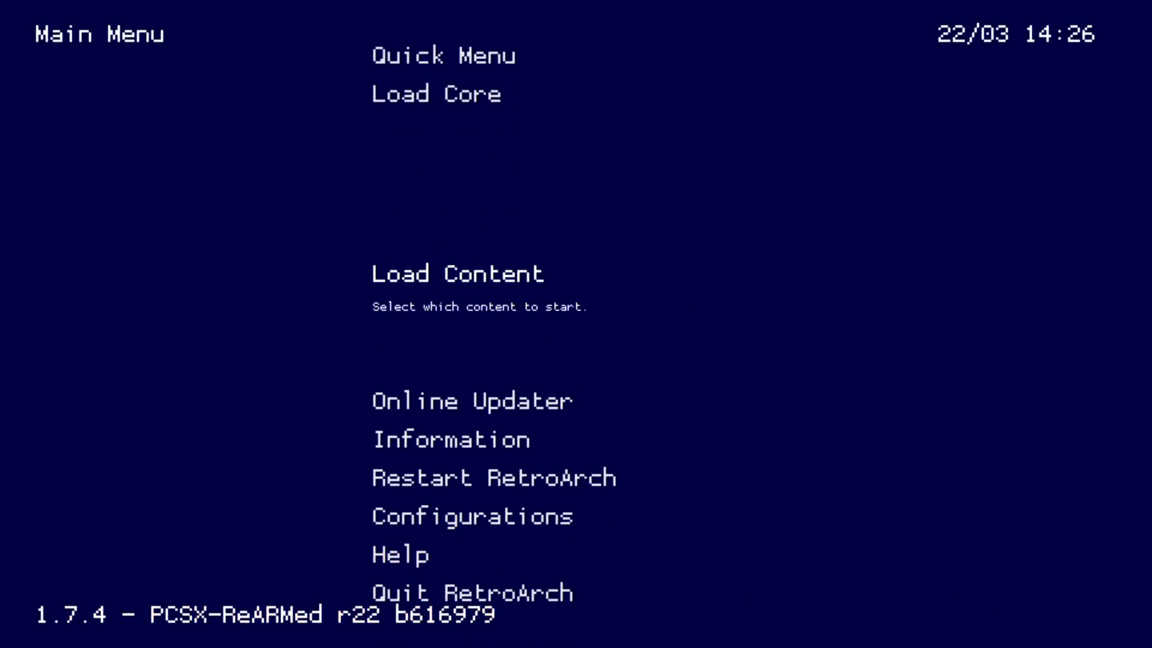
pyautogui.press('Up')
pyautogui.press('Return')
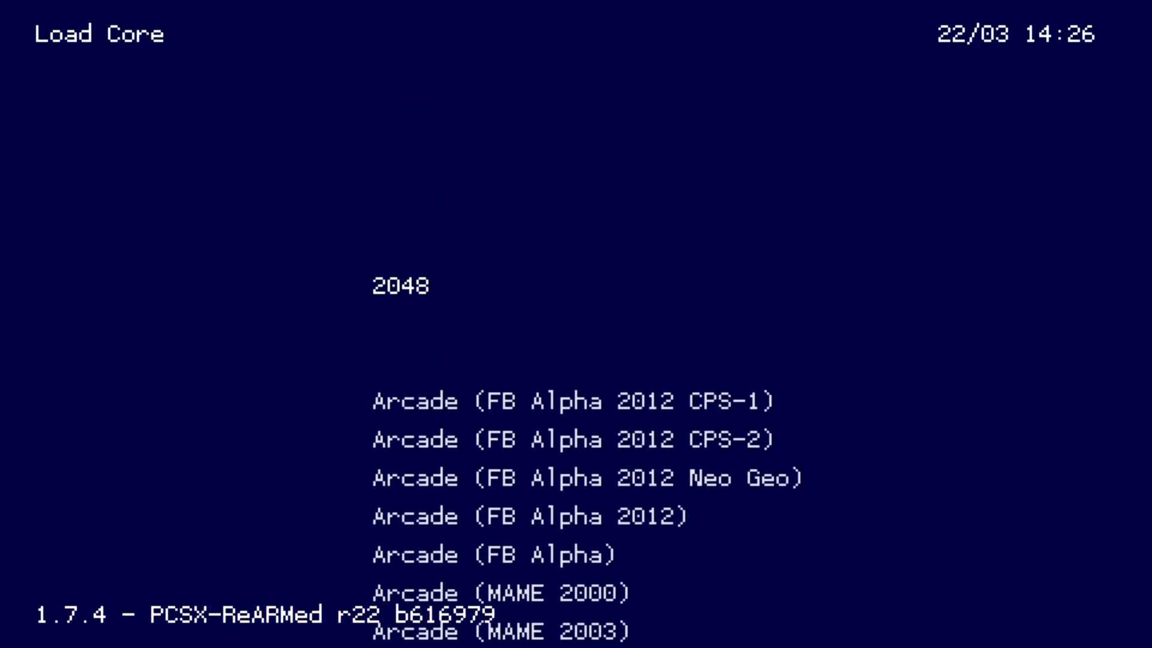
pyautogui.press('Down')
pyautogui.press('Down')
pyautogui.press('Down')
pyautogui.press('Down')
pyautogui.press('Down')
pyautogui.press('Down')
pyautogui.press('Down')
pyautogui.press('Down')
pyautogui.press('Down')
pyautogui.press('Down')
pyautogui.press('Down')
pyautogui.press('Down')
pyautogui.press('Down')
pyautogui.press('Down')
pyautogui.press('Down')
pyautogui.press('Down')
pyautogui.press('Down')
pyautogui.press('Down')
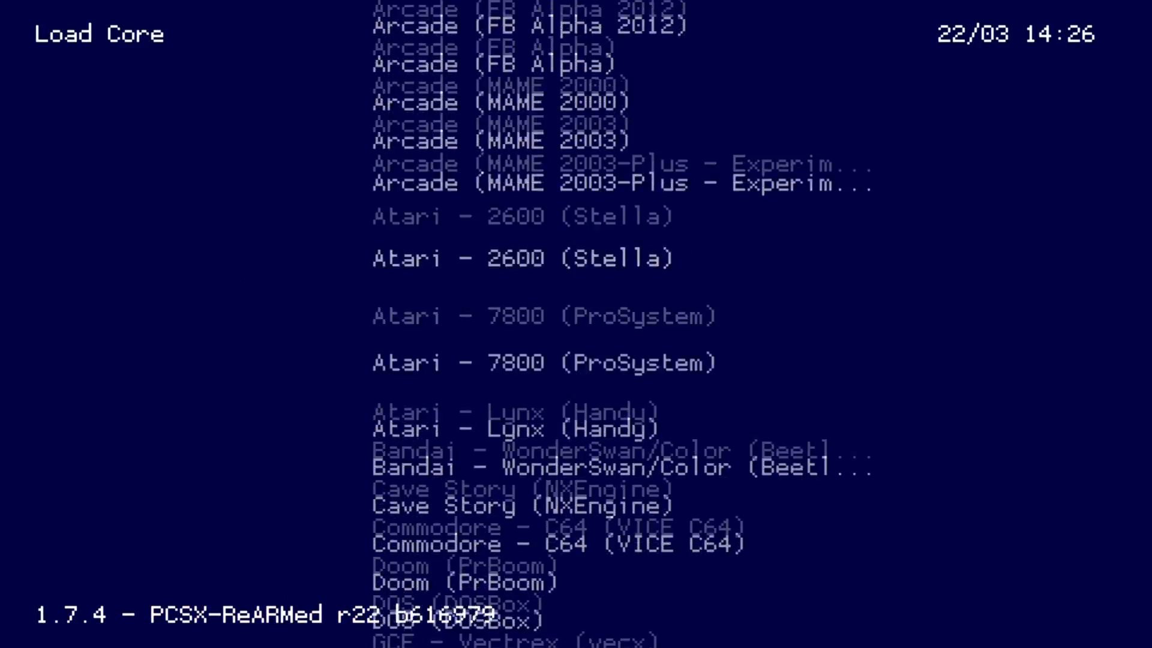
pyautogui.press('Down')
pyautogui.press('Down')
pyautogui.press('Down')
pyautogui.press('Down')
pyautogui.press('Down')
pyautogui.press('Down')
pyautogui.press('Down')
pyautogui.press('Down')
pyautogui.press('Down')
pyautogui.press('Down')
pyautogui.press('Down')
pyautogui.press('Down')
pyautogui.press('Down')
pyautogui.press('Down')
pyautogui.press('Down')
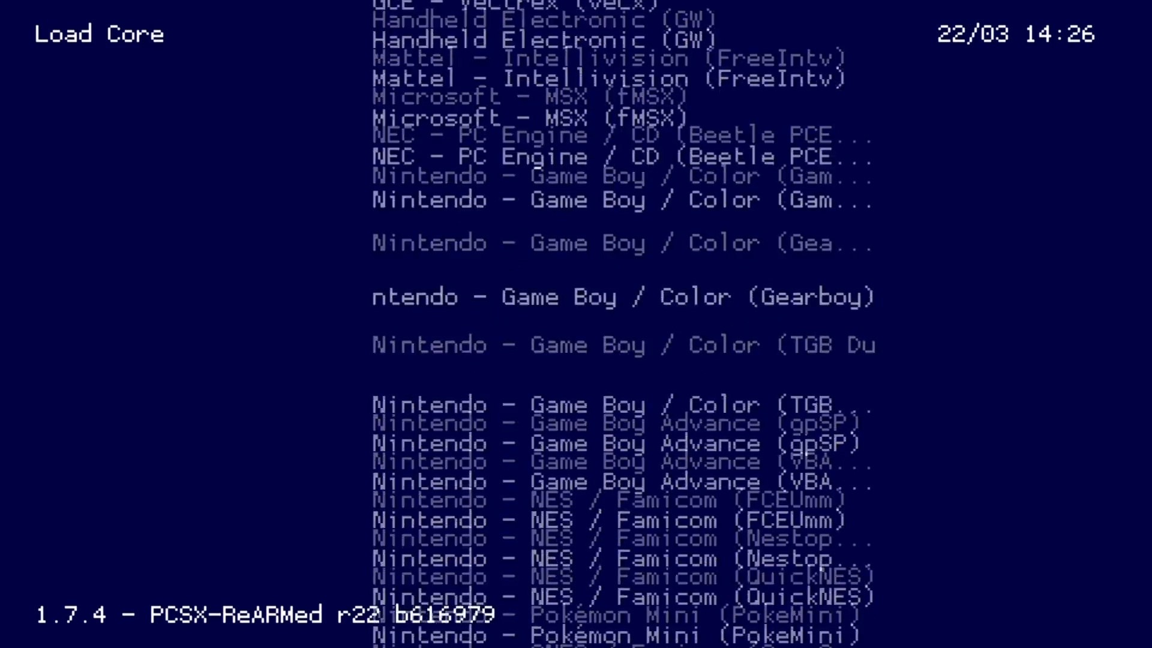
pyautogui.press('Down')
pyautogui.press('Down')
pyautogui.press('Down')
pyautogui.press('Down')
pyautogui.press('Down')
pyautogui.press('Down')
pyautogui.press('Down')
pyautogui.press('Down')
pyautogui.press('Down')
pyautogui.press('Down')
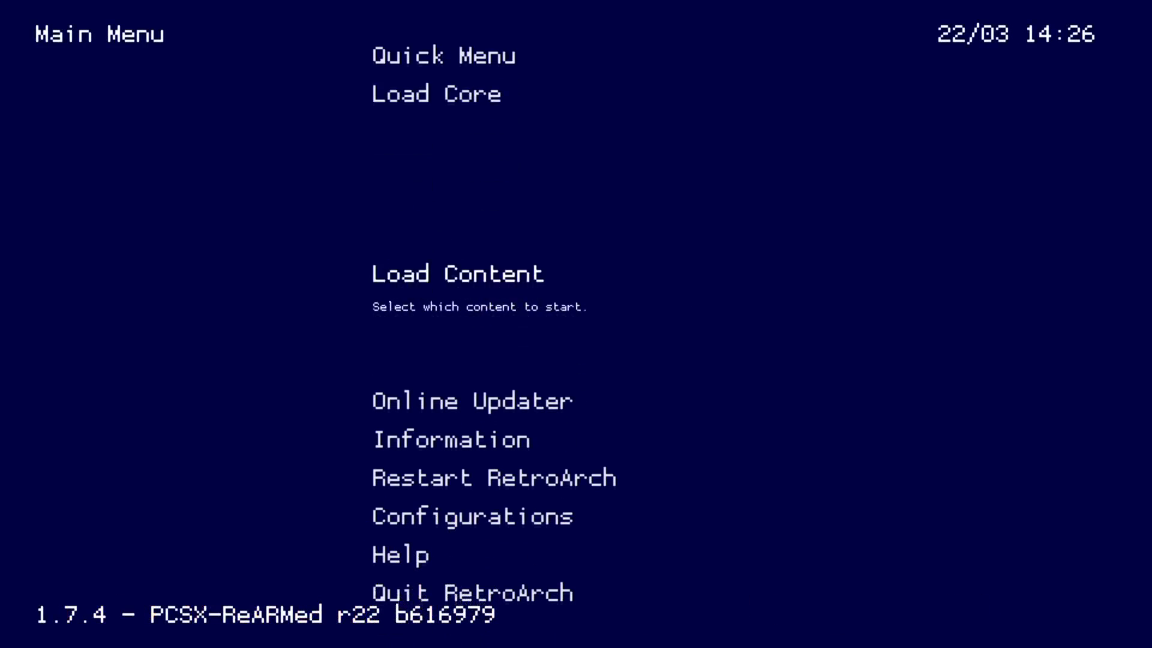
# Step: Examine the entries of RetroArch's main menu and the neighbouring pages, including Favorites
pyautogui.press('Down')
pyautogui.press('Down')
pyautogui.press('Left')
pyautogui.press('Right')
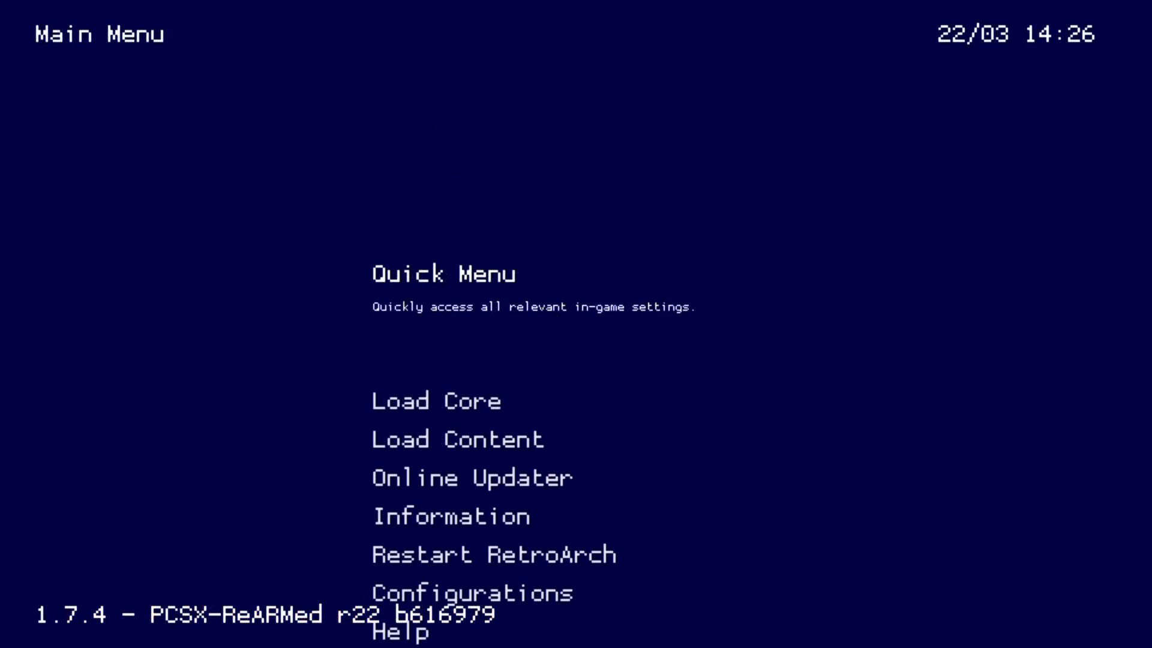
pyautogui.press('Down')
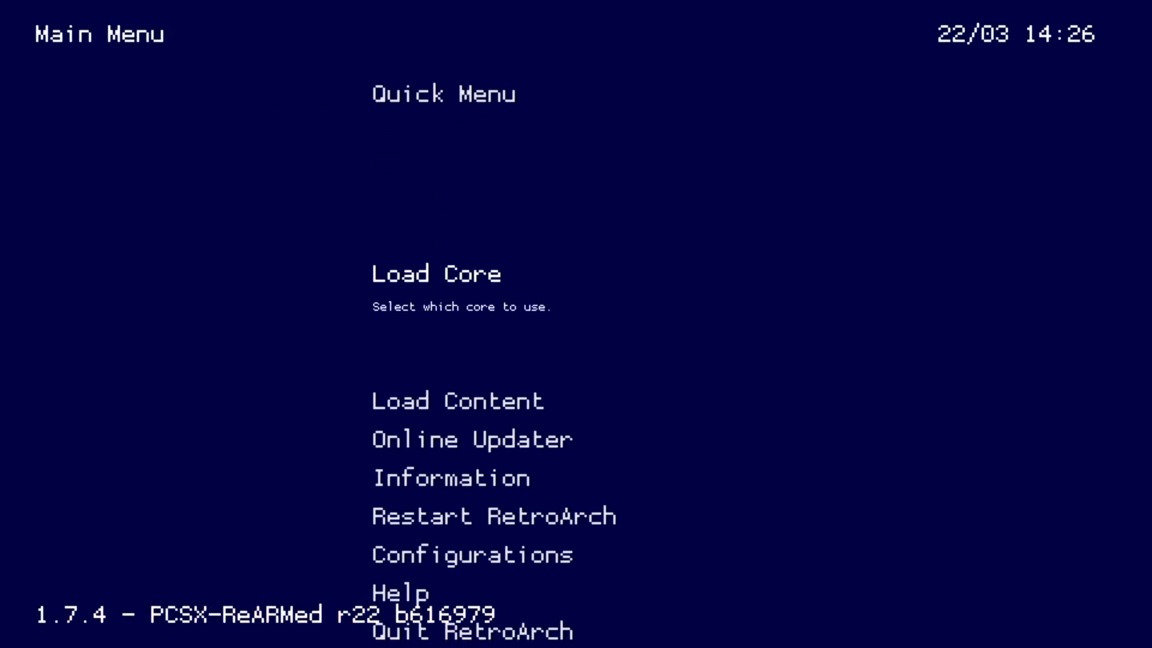
pyautogui.press('Right')
pyautogui.press('Right')
pyautogui.press('Right')
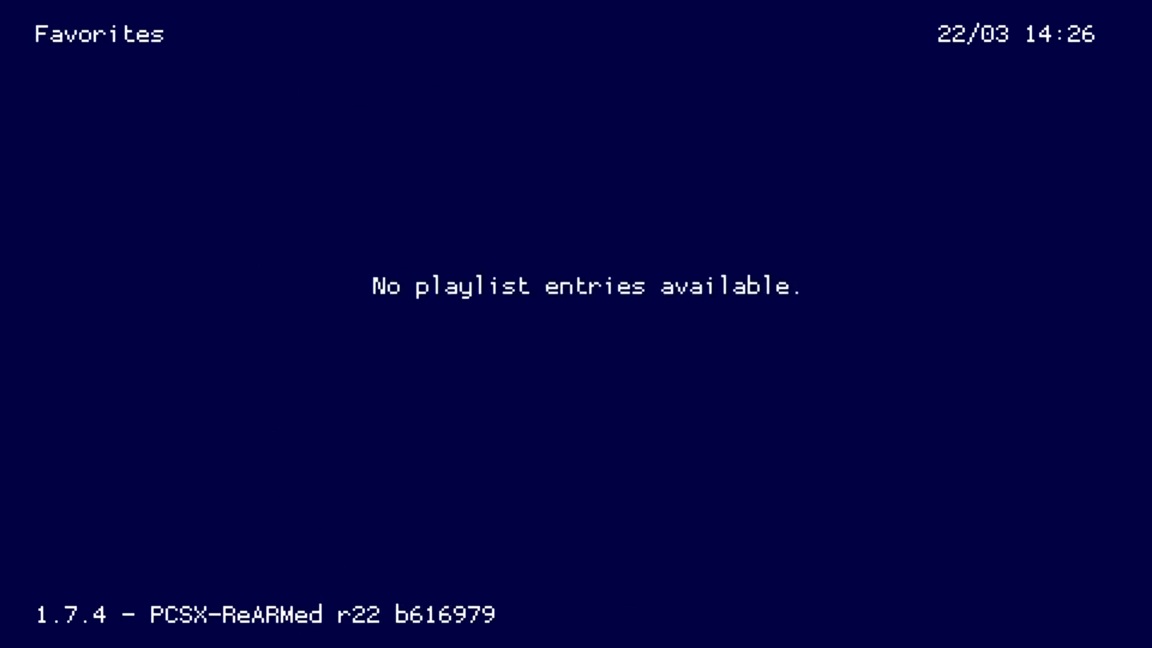
pyautogui.press('Left')
pyautogui.press('Left')
pyautogui.press('Left')
# Step: Open Load Content in RetroArch and enter the ux0:/ directory
pyautogui.press('Down')
pyautogui.press('Down')
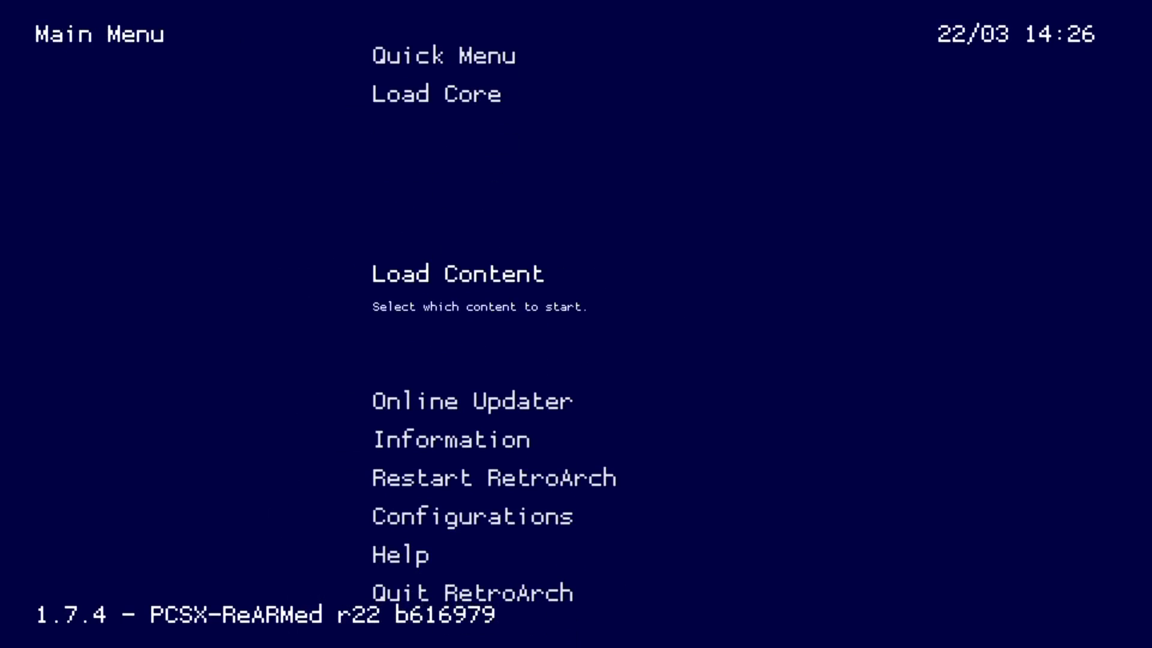
pyautogui.press('Return')
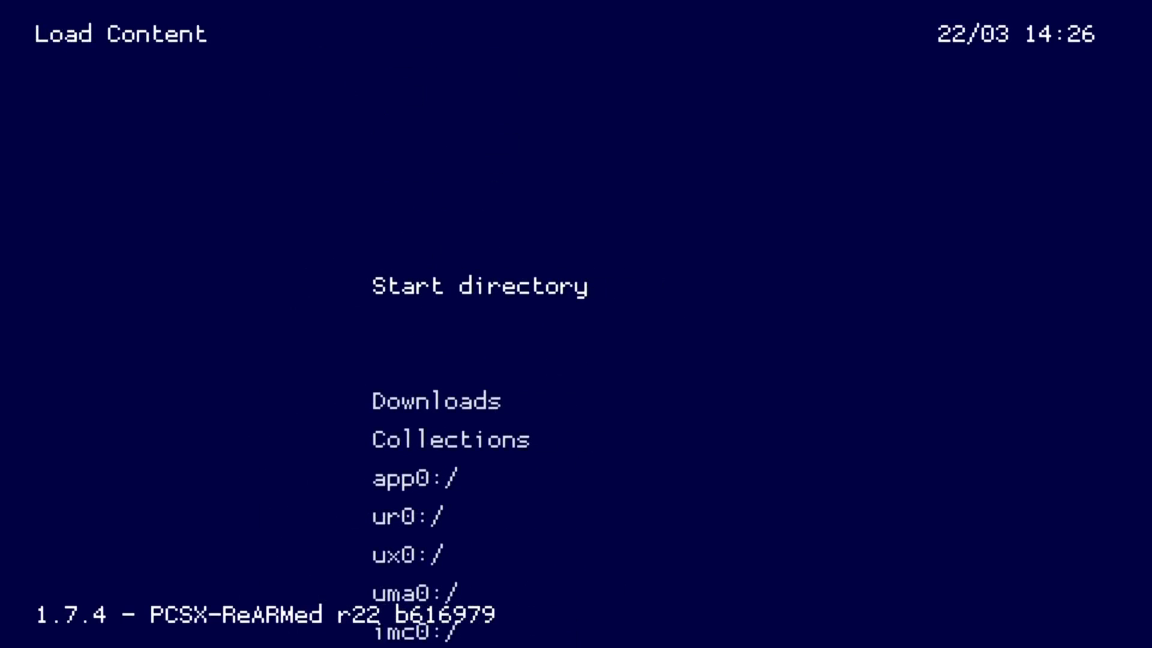
pyautogui.press('Down')
pyautogui.press('Down')
pyautogui.press('Down')
pyautogui.press('Down')
pyautogui.press('Down')
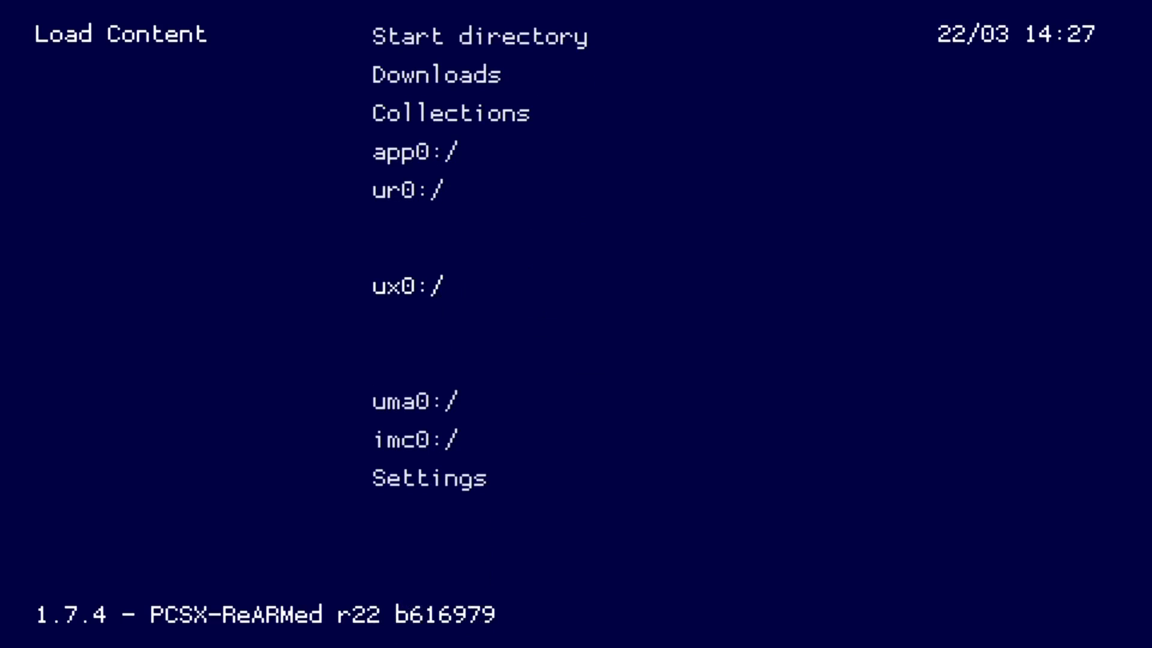
pyautogui.press('Return')
# Step: Open the PlayStation 1 Games folder in ux0:/ and load Crash Bandicoot
pyautogui.press('Down')
pyautogui.press('Down')
pyautogui.press('Down')
pyautogui.press('Down')
pyautogui.press('Down')
pyautogui.press('Down')
pyautogui.press('Down')
pyautogui.press('Down')
pyautogui.press('Down')
pyautogui.press('Down')
pyautogui.press('Down')
pyautogui.press('Down')
pyautogui.press('Down')
pyautogui.press('Down')
pyautogui.press('Down')
pyautogui.press('Down')
pyautogui.press('Down')
pyautogui.press('Down')
pyautogui.press('Down')
pyautogui.press('Down')
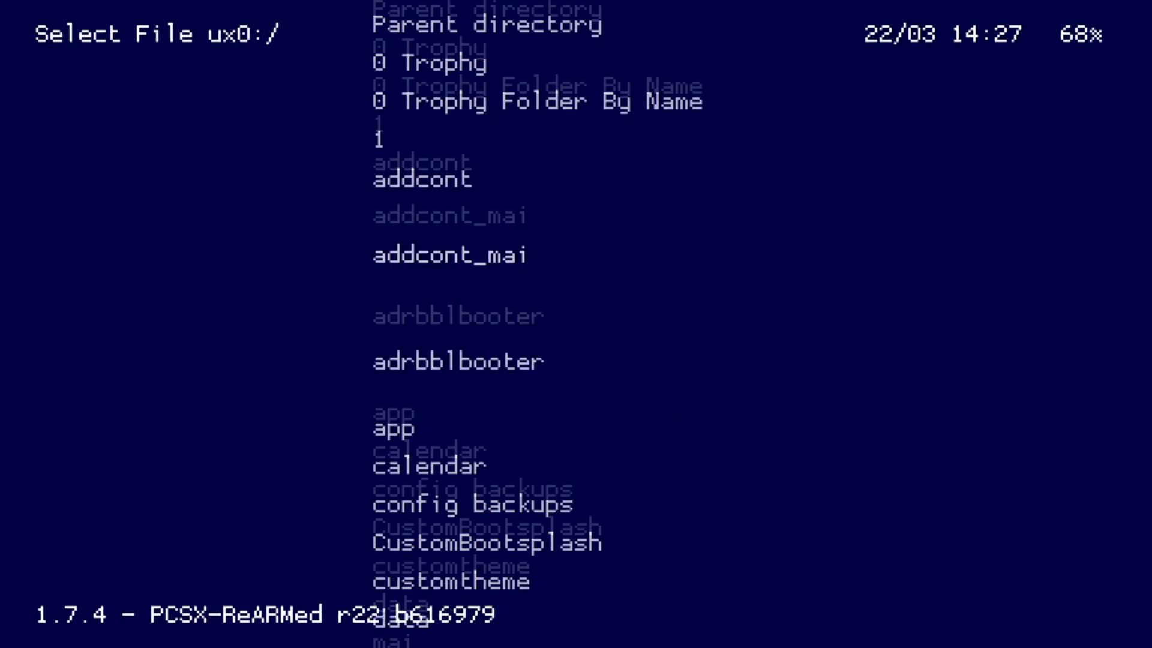
pyautogui.press('Up')
pyautogui.press('Up')
pyautogui.press('Up')
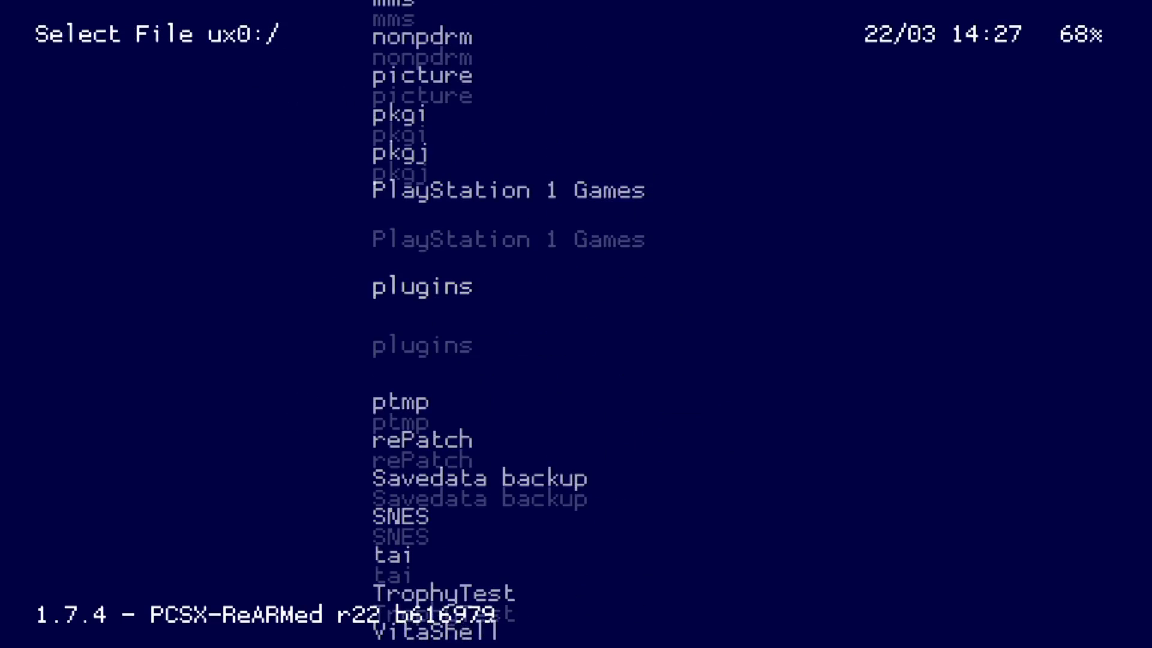
pyautogui.press('Return')
pyautogui.press('Return')
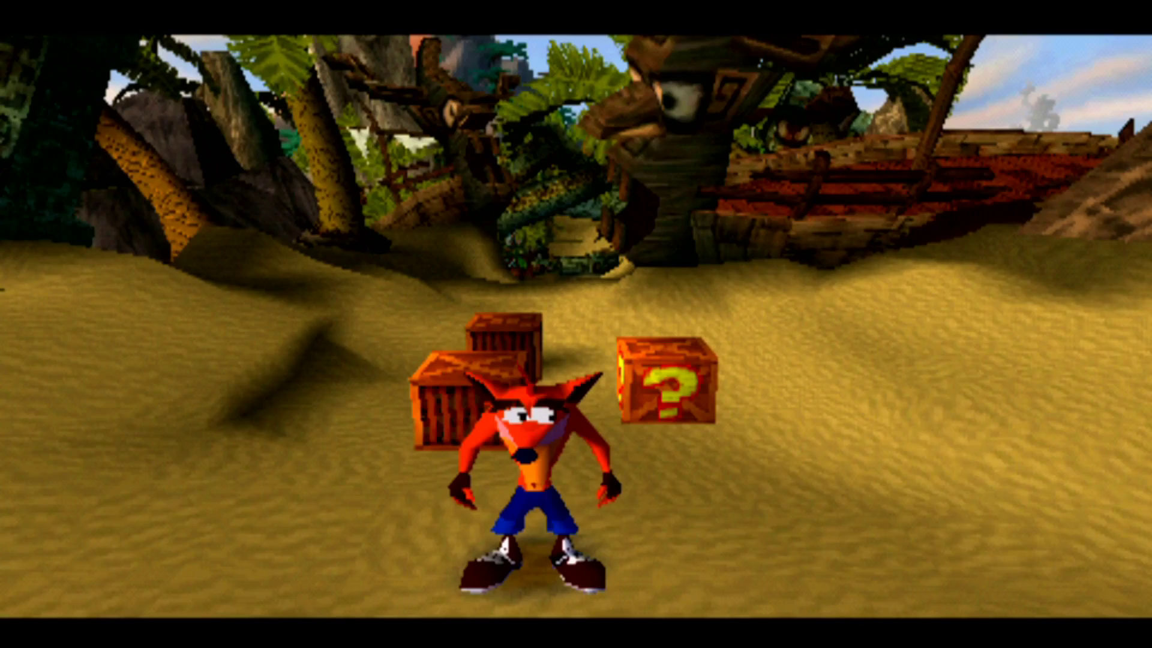
pyautogui.press('Up')
pyautogui.press('x')
pyautogui.press('Down')
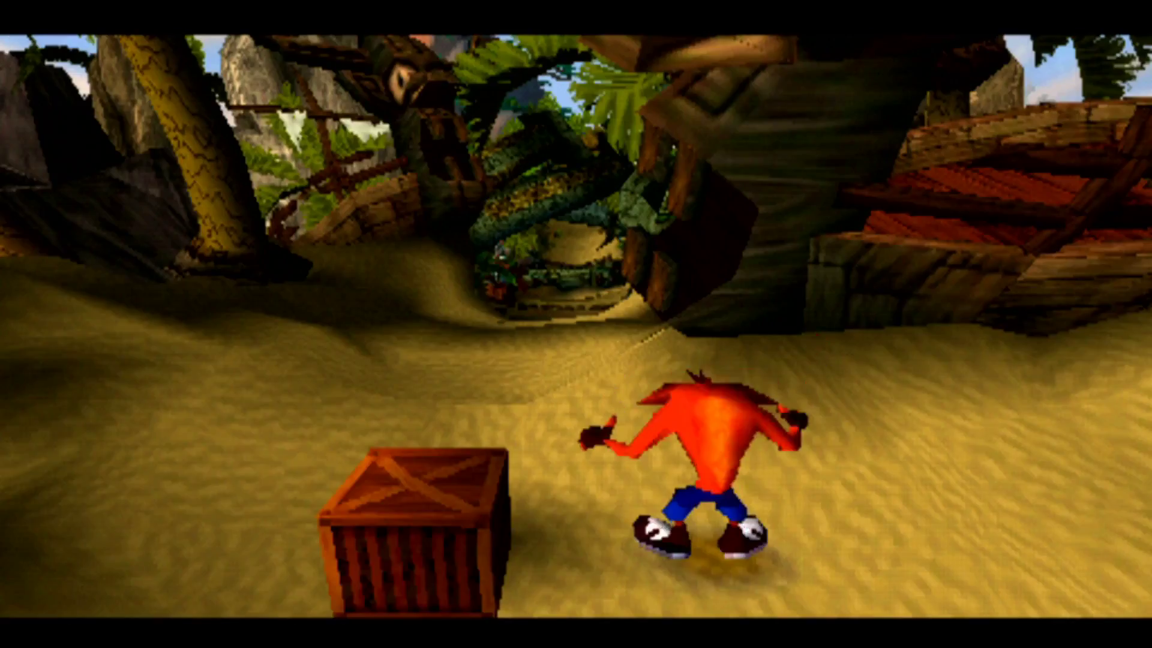
pyautogui.press('Up')
pyautogui.press('x')
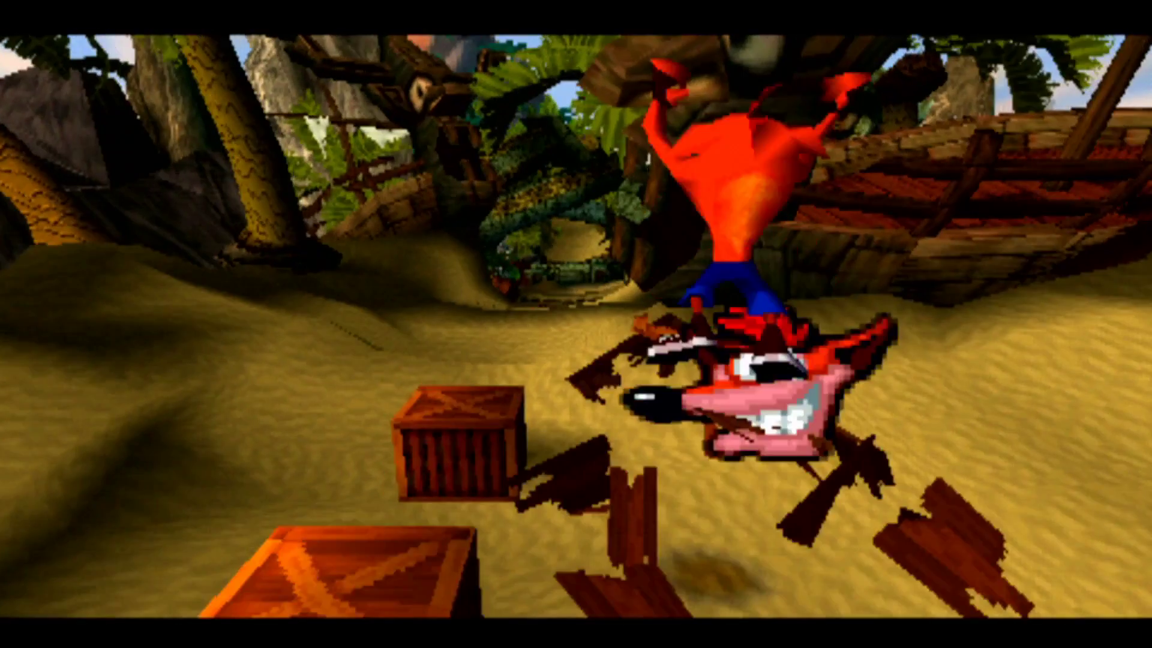
pyautogui.press('Down')
pyautogui.press('Up')
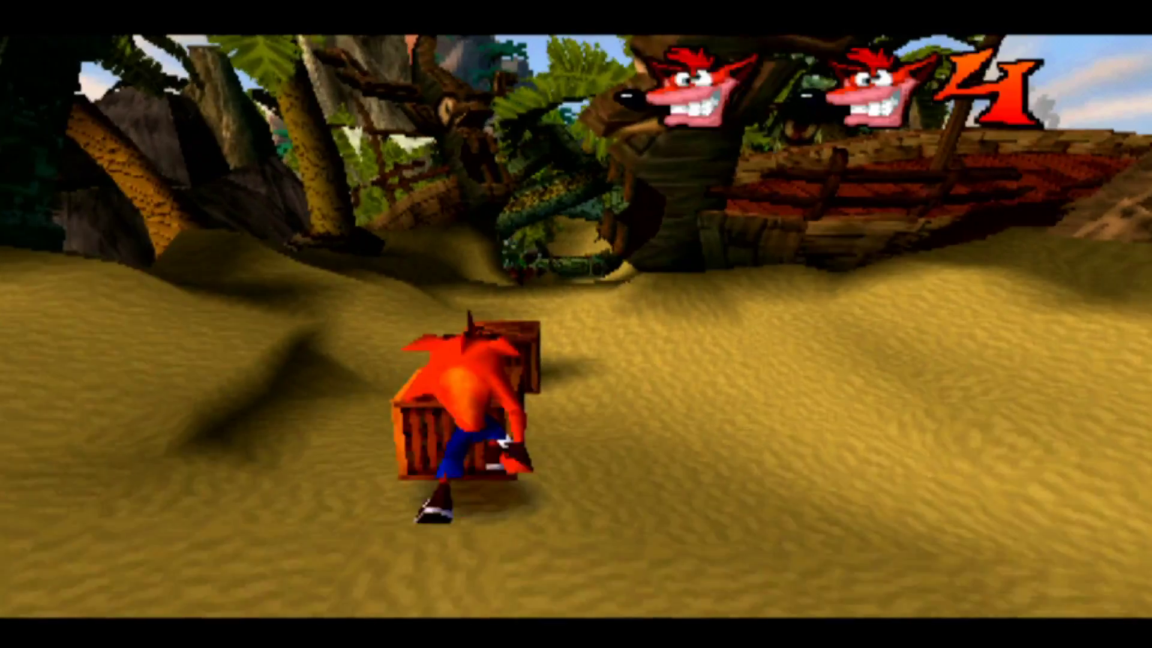
pyautogui.press('x')
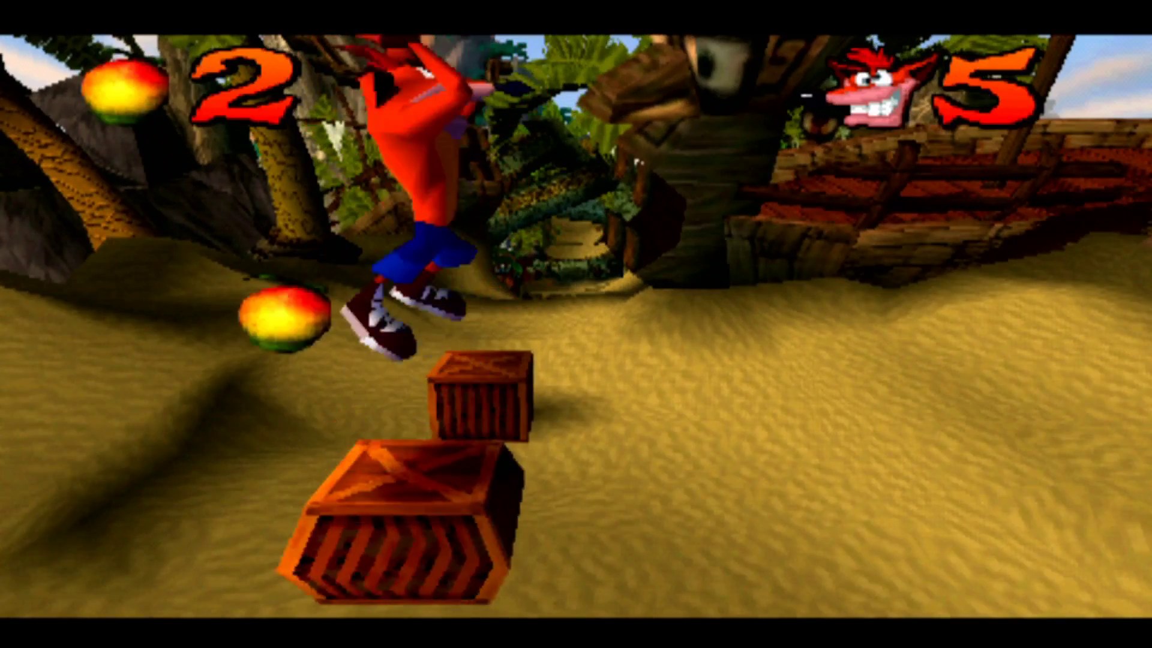
pyautogui.press('x')
pyautogui.press('x')
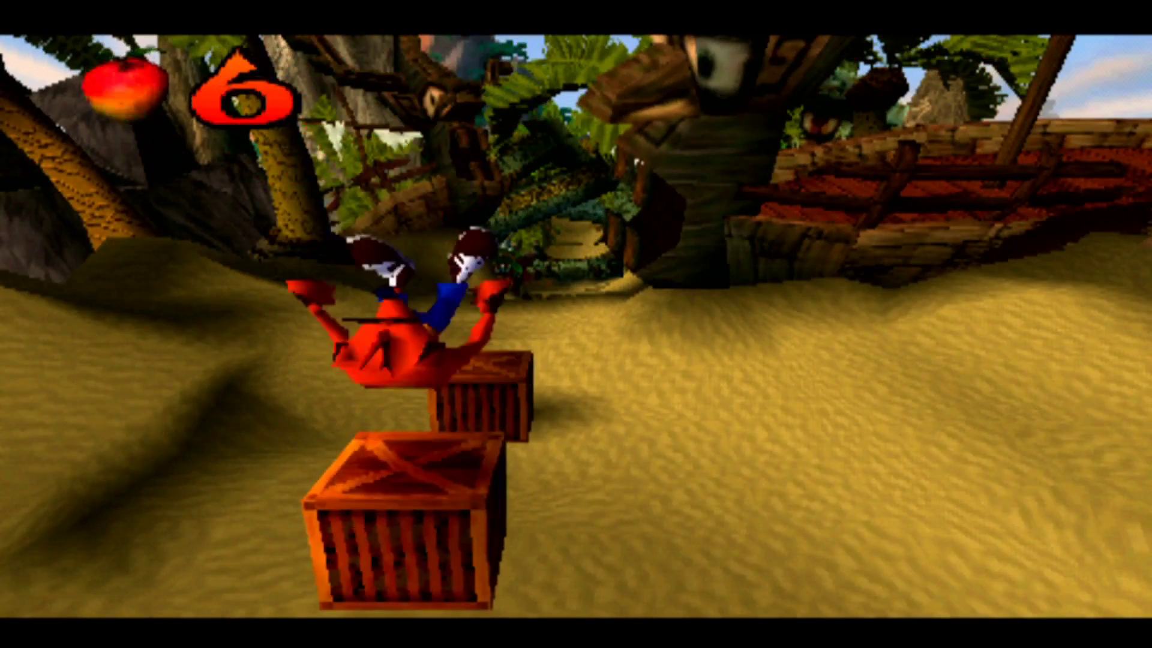
pyautogui.press('Down')
pyautogui.press('z')
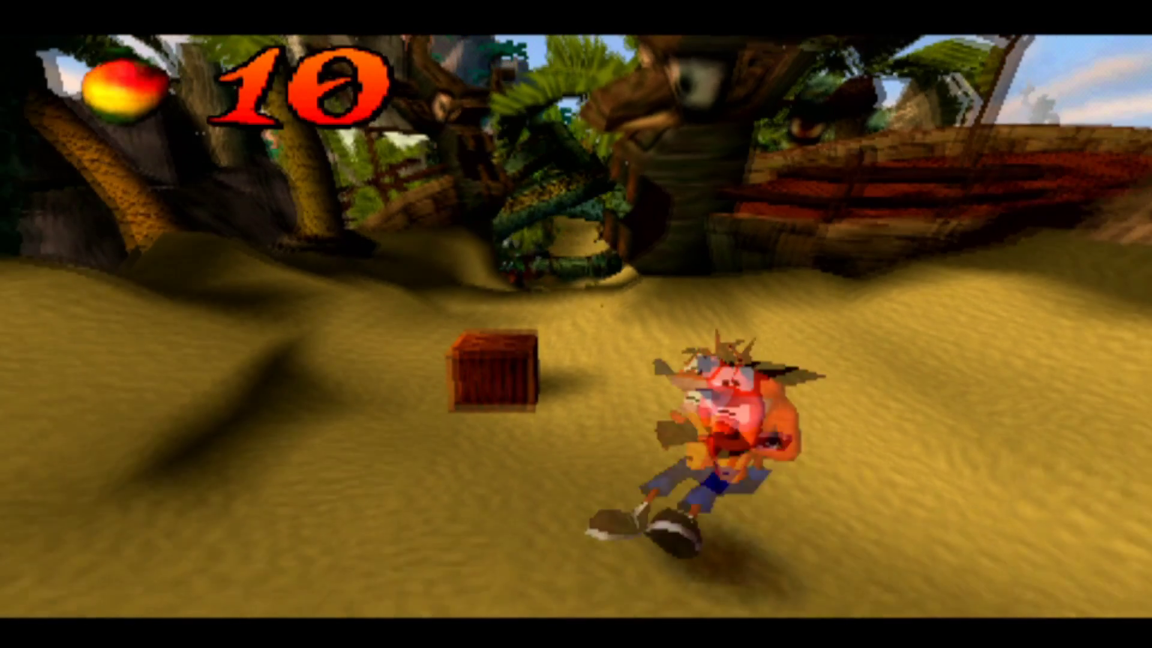
pyautogui.press('Left')
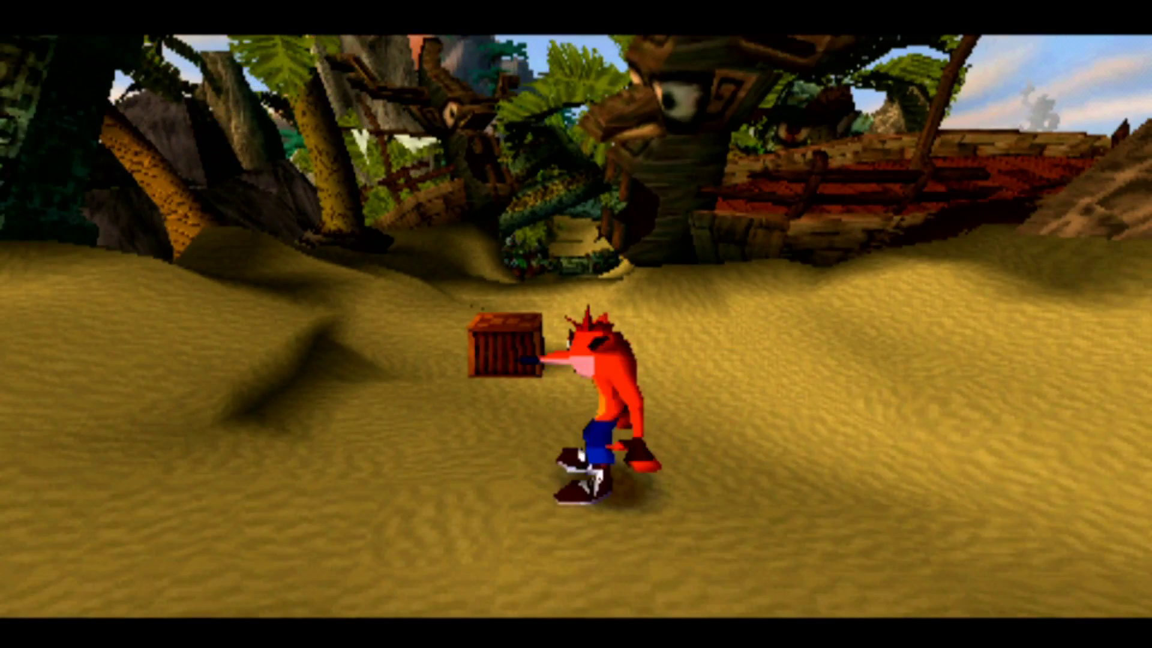
# Step: Leave the running game and peel away RetroArch's page to close the app
pyautogui.press('super')
pyautogui.moveTo(1056, 84); pyautogui.dragTo(540, 420)
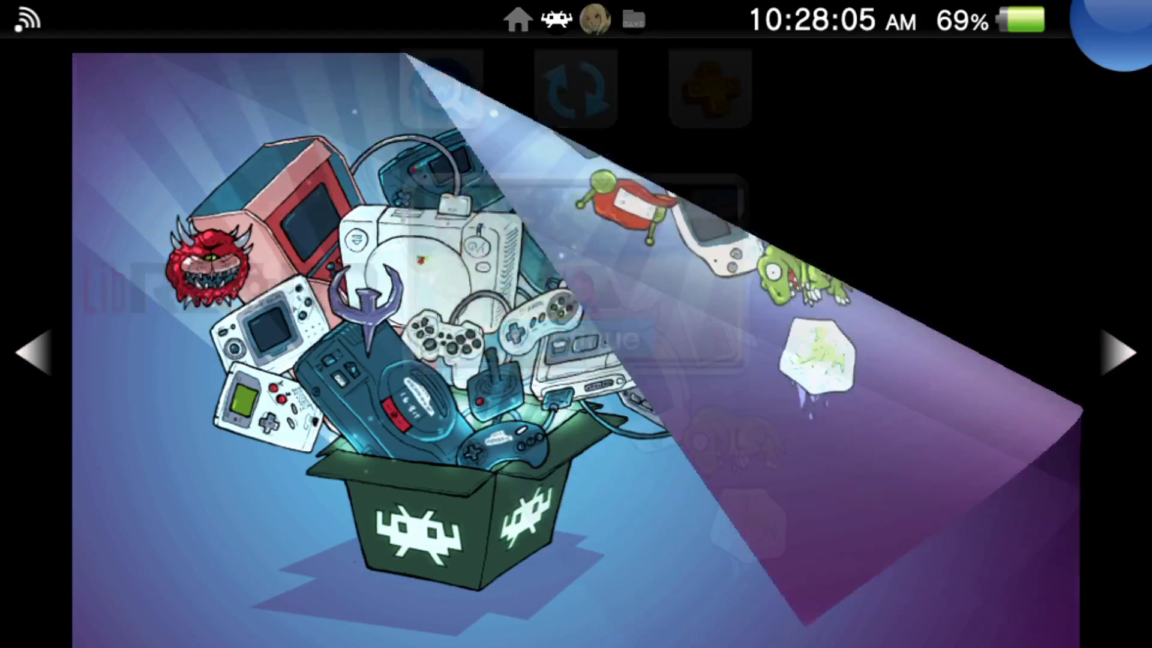